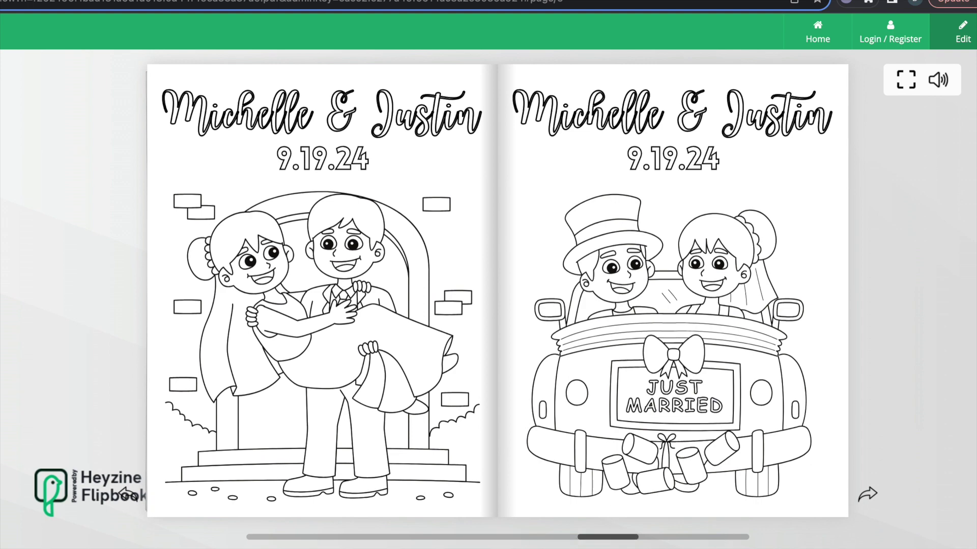
pyautogui.press('Right')
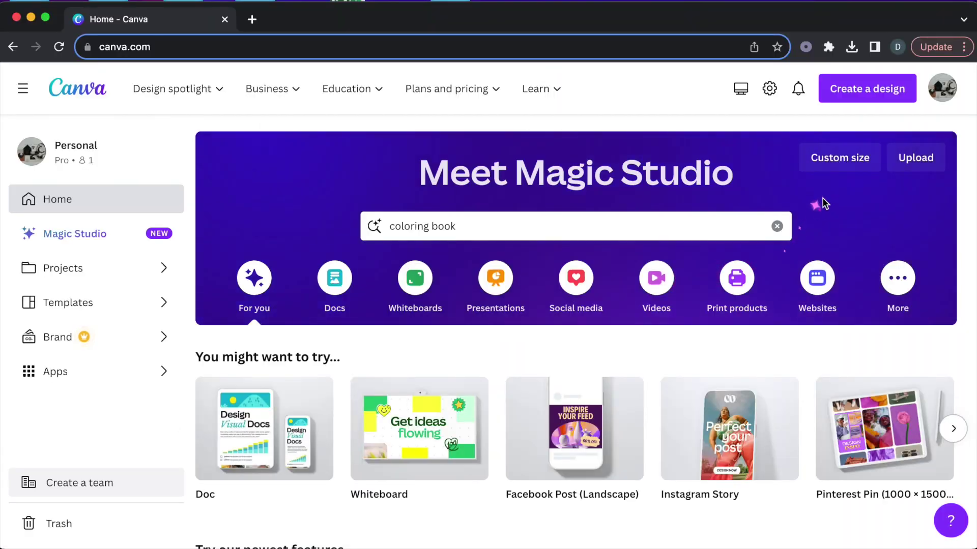
# - Create a new blank design with the custom size 8.5 × 11 in
pyautogui.click(873, 90)
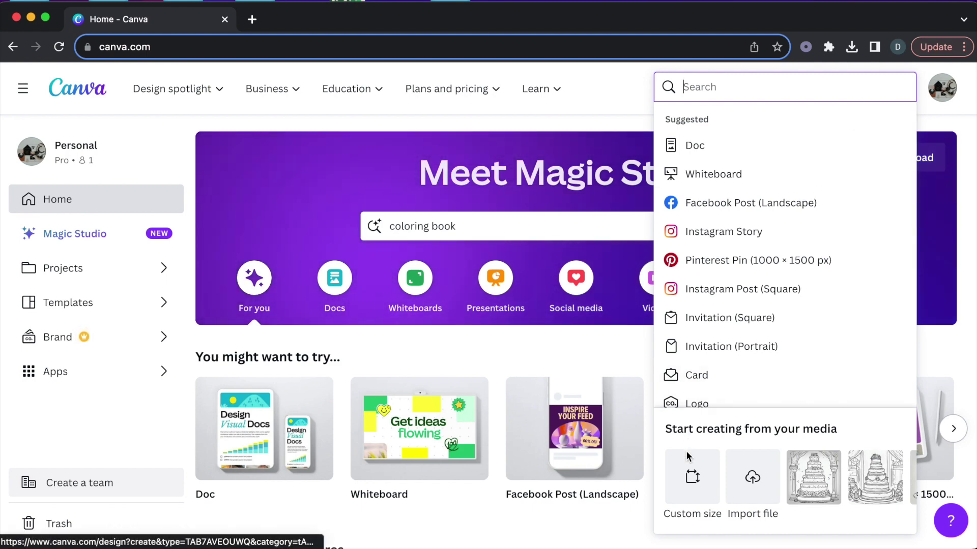
pyautogui.click(693, 475)
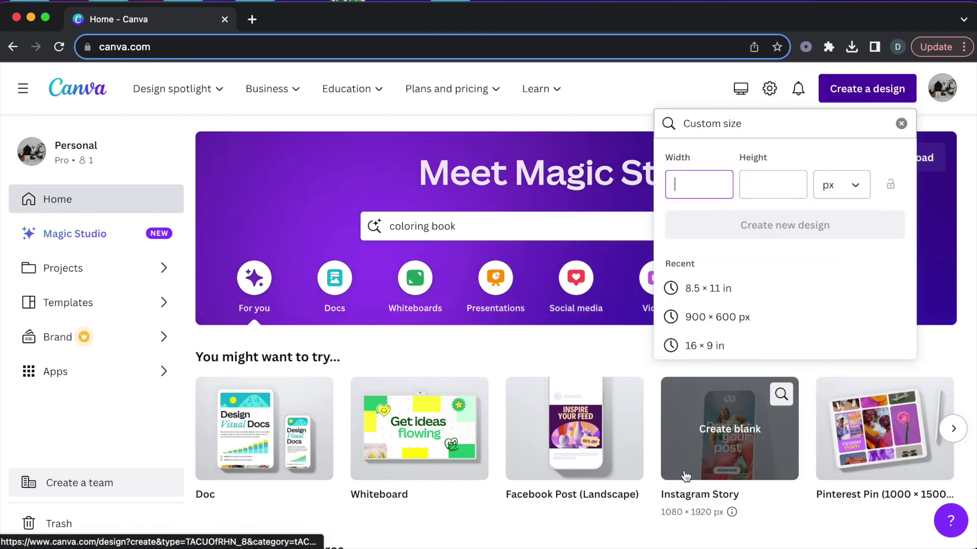
pyautogui.click(733, 292)
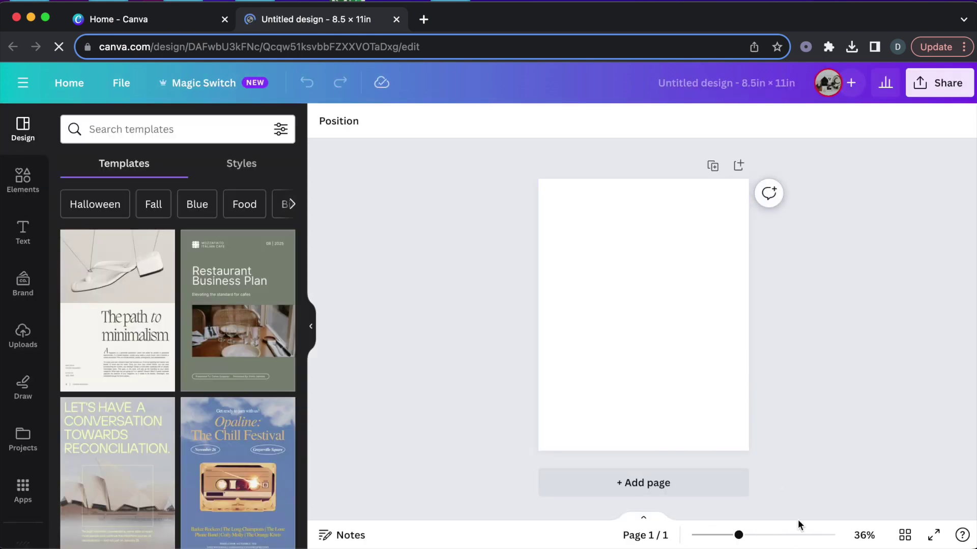
# - Name the design "DIY Coloring Pages"
pyautogui.moveTo(738, 535); pyautogui.dragTo(748, 535)
pyautogui.click(740, 86)
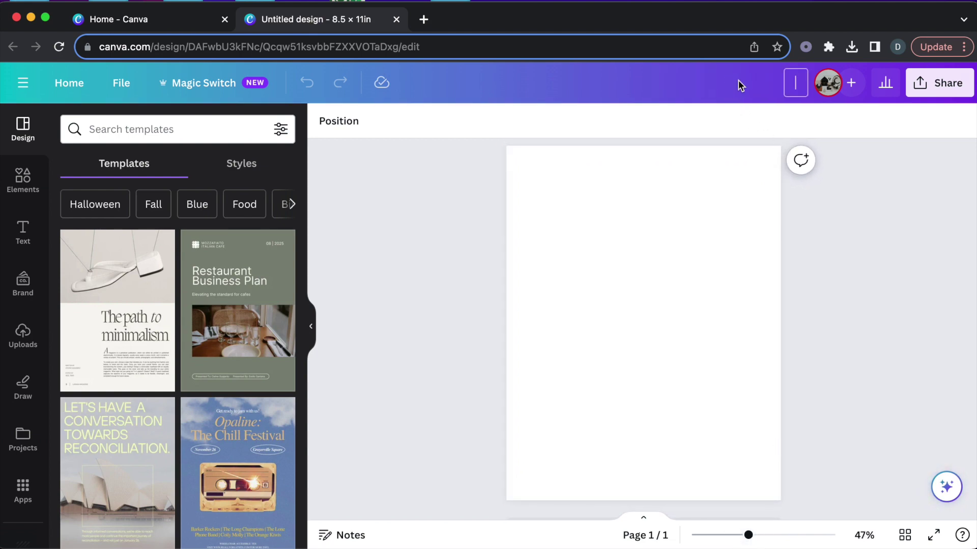
pyautogui.write('DIY Coloring Pages')
pyautogui.click(899, 285)
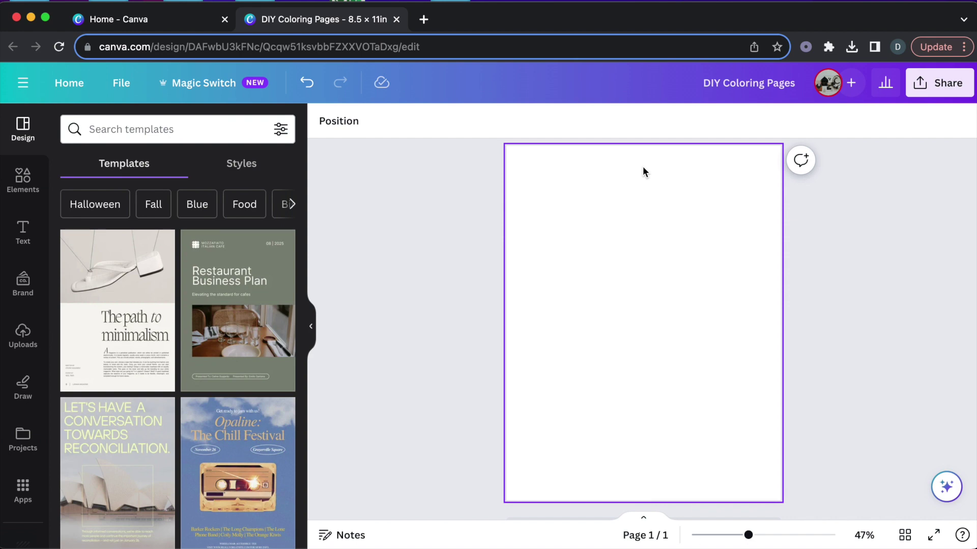
# - Add a heading with the couple's first names joined by "&" and place it at the top of the page
pyautogui.click(24, 229)
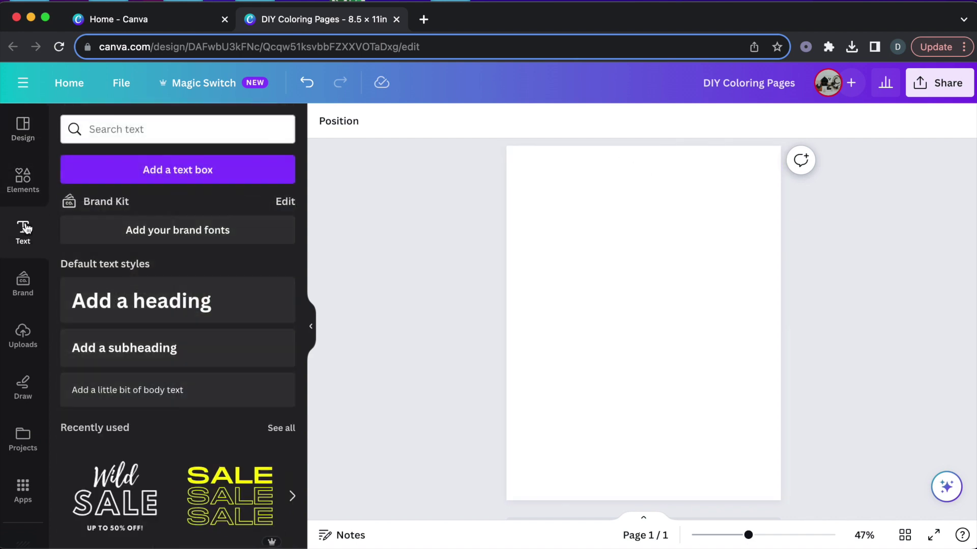
pyautogui.click(131, 314)
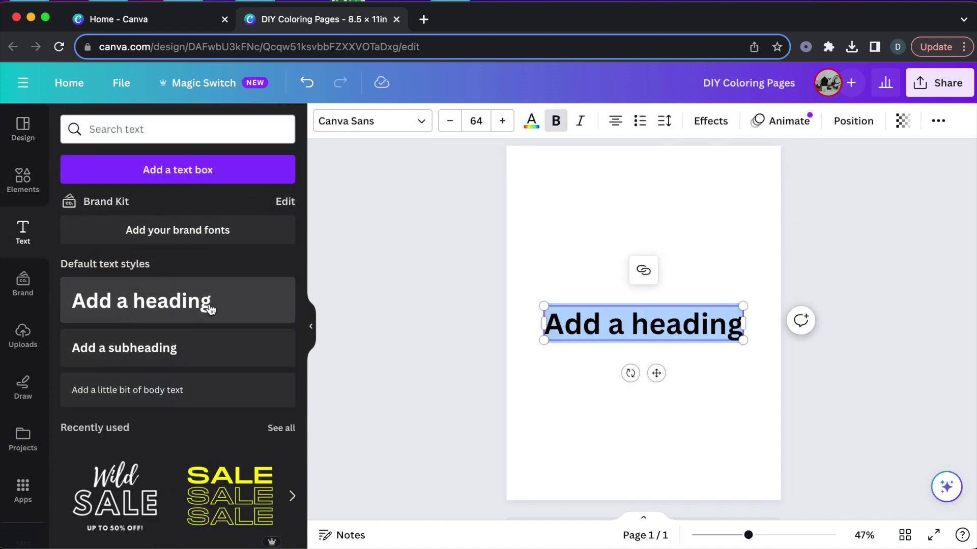
pyautogui.write('Michelle')
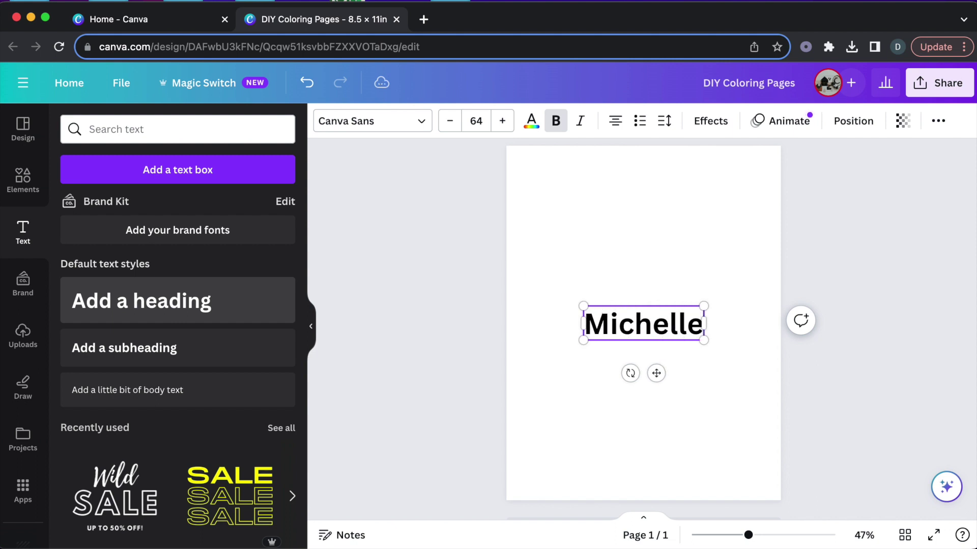
pyautogui.write(' & Justin')
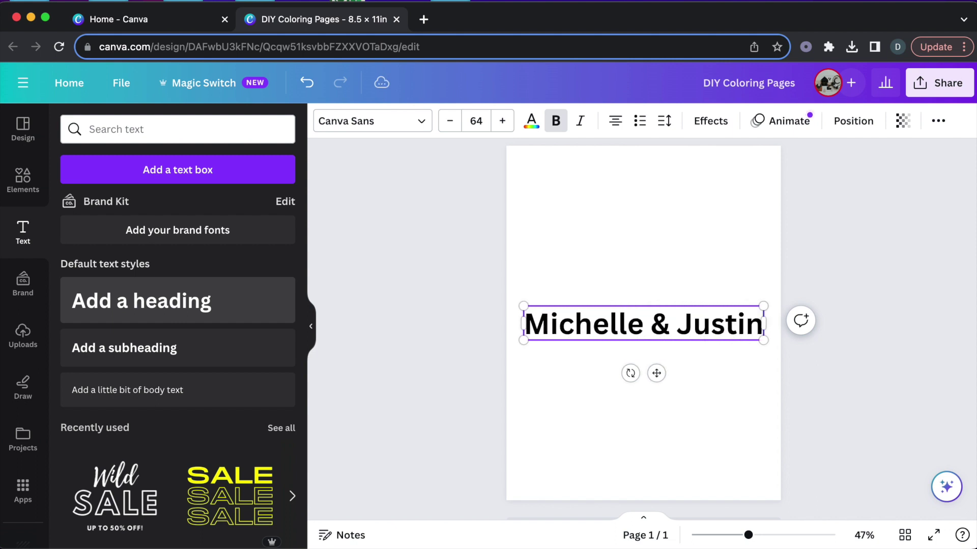
pyautogui.moveTo(658, 372); pyautogui.dragTo(656, 233)
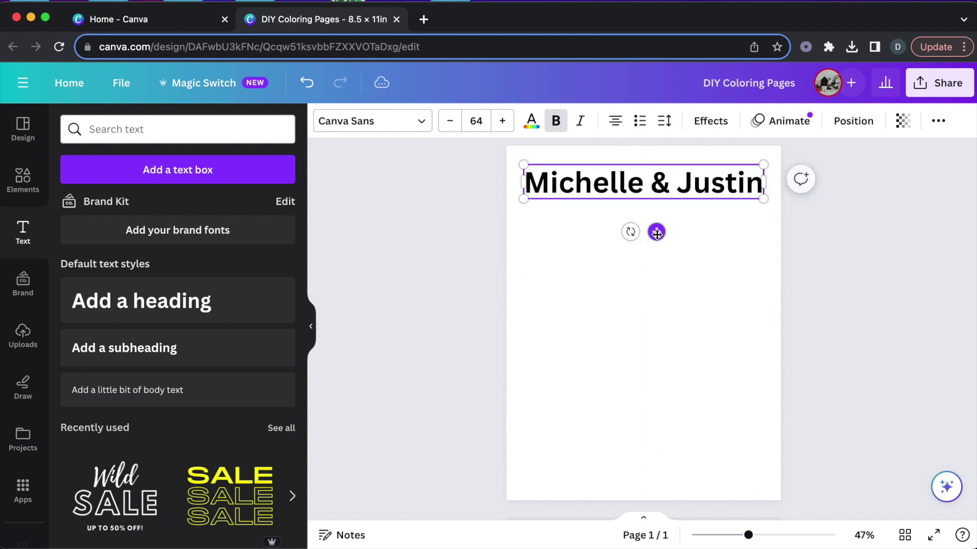
# - Find the Joshico font by searching for "jo" and apply it to the names heading
pyautogui.click(420, 118)
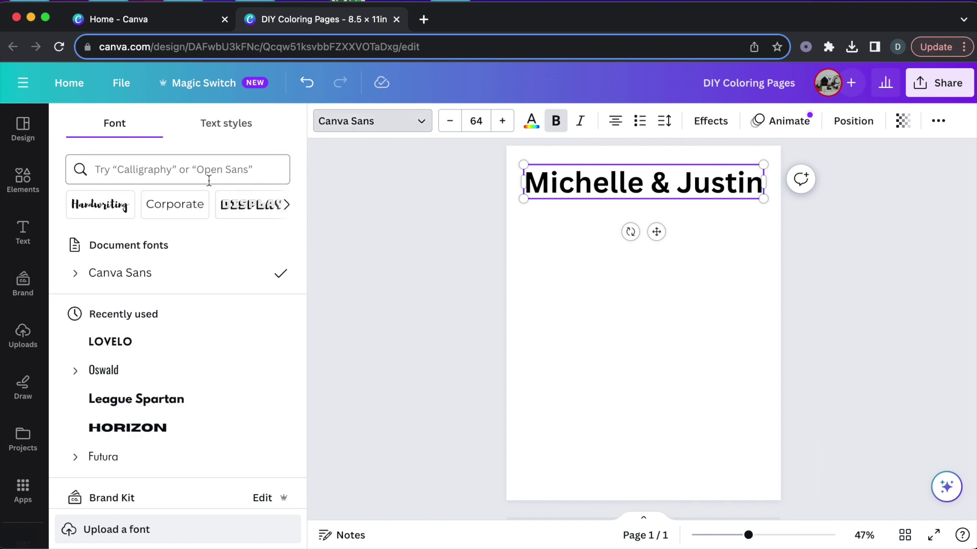
pyautogui.scroll(-5, 142, 443)
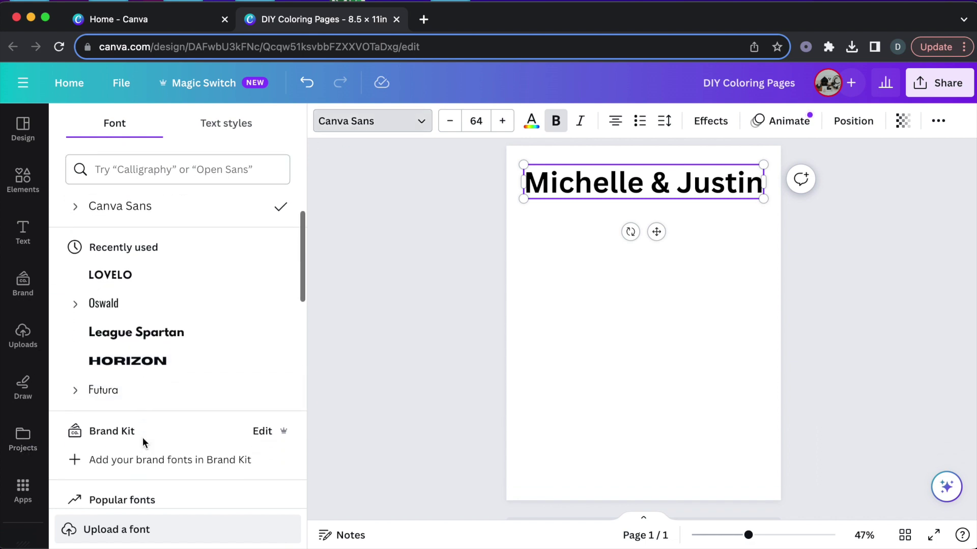
pyautogui.scroll(5, 142, 442)
pyautogui.click(120, 168)
pyautogui.write('jo')
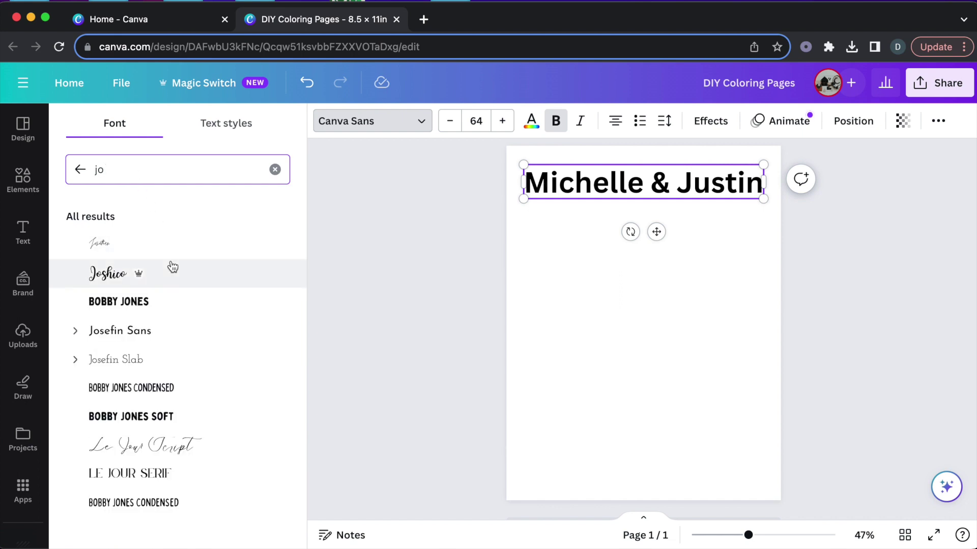
pyautogui.click(173, 267)
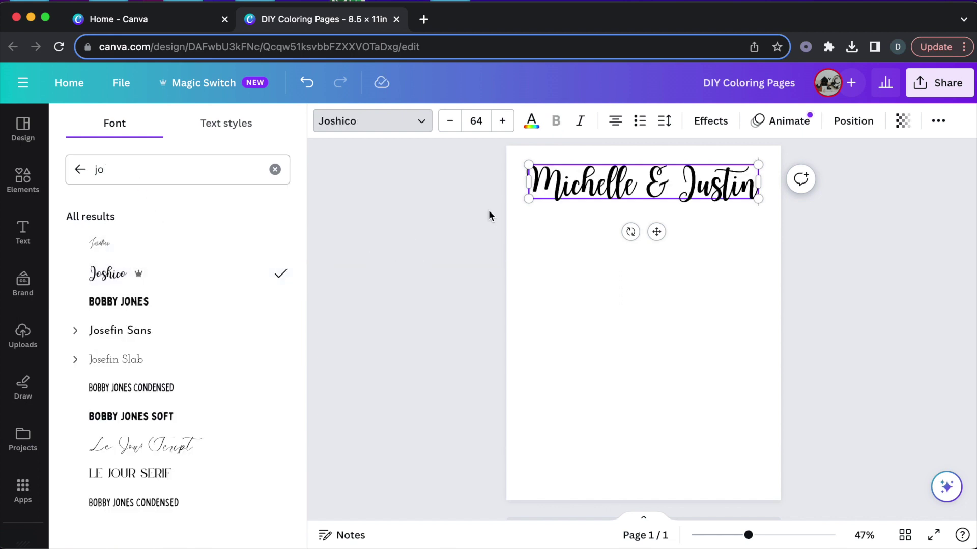
# - Slightly increase the letter spacing of the names heading
pyautogui.click(666, 131)
pyautogui.click(704, 178)
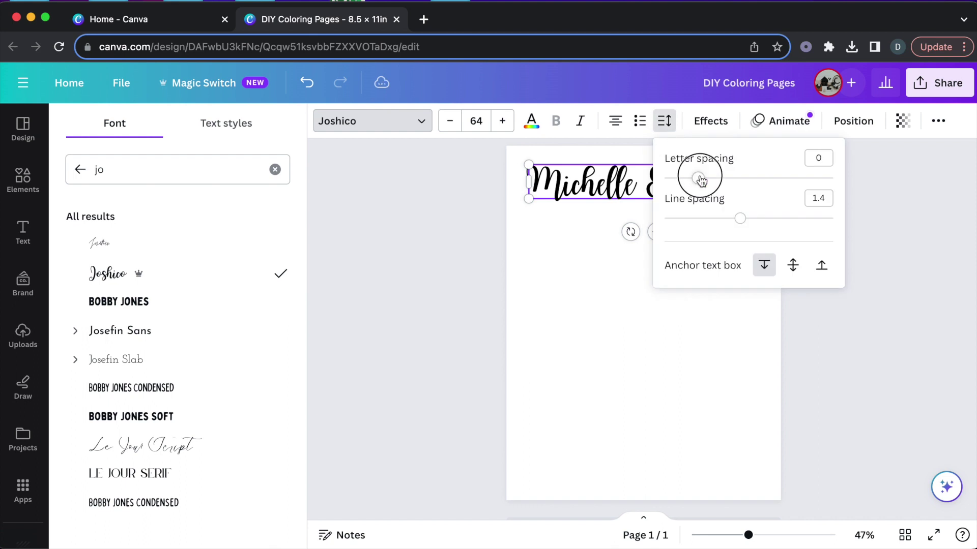
pyautogui.moveTo(705, 178); pyautogui.dragTo(704, 179)
pyautogui.click(584, 312)
# - Apply the Hollow text effect to the names heading
pyautogui.click(610, 187)
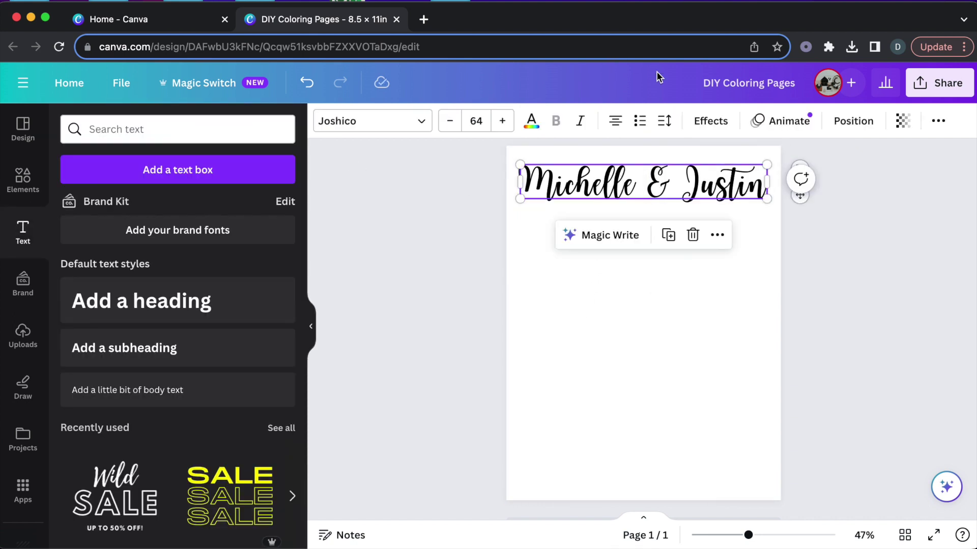
pyautogui.click(712, 122)
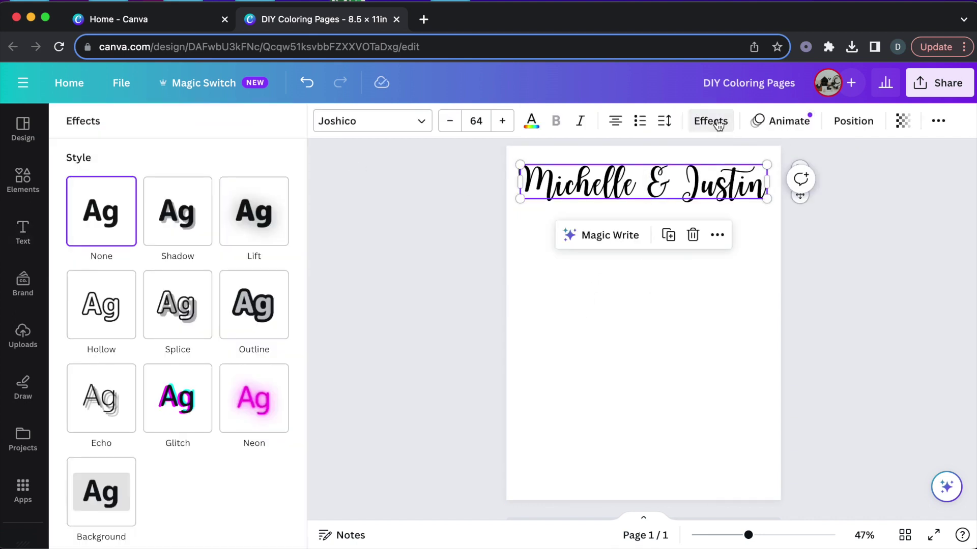
pyautogui.click(108, 307)
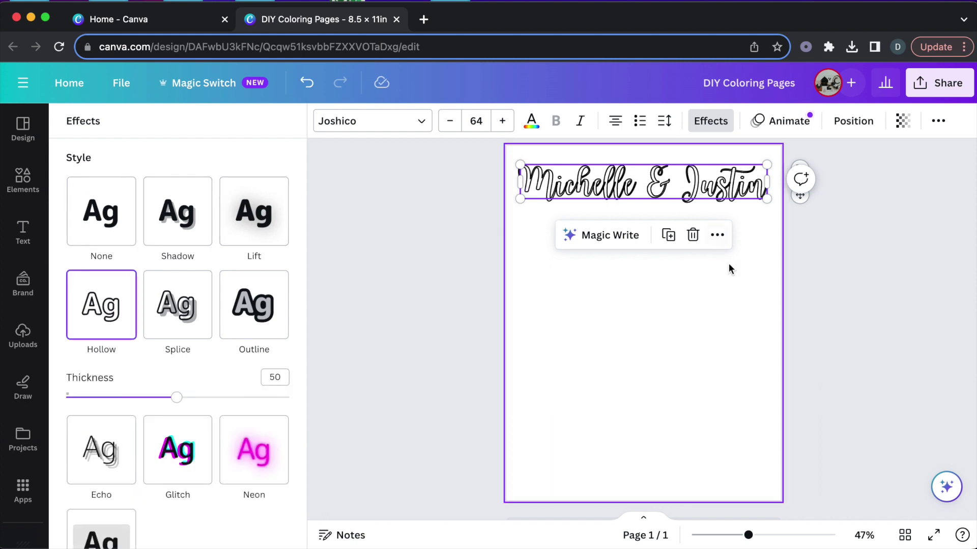
pyautogui.click(725, 289)
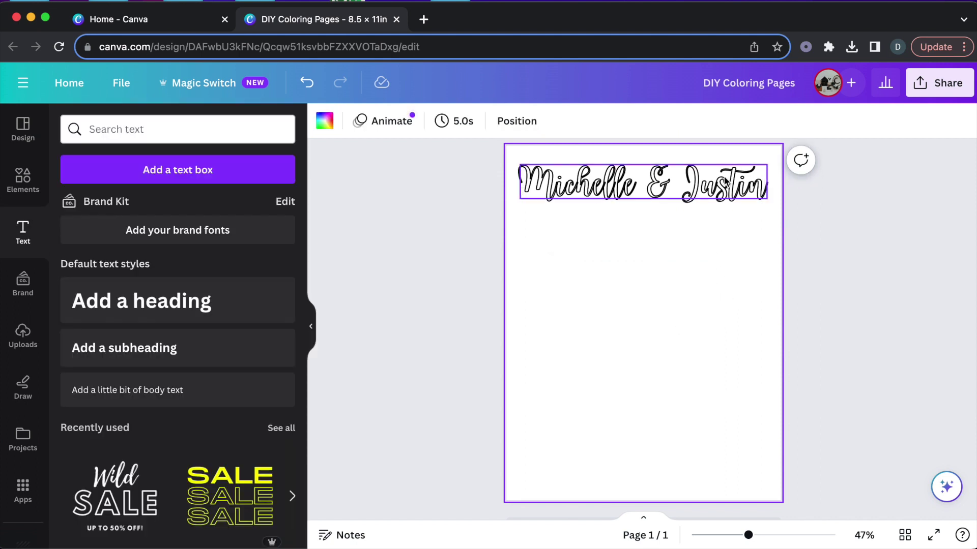
# - Add a subheading to the page with the wedding date "9.19.24"
pyautogui.click(91, 359)
pyautogui.write('g')
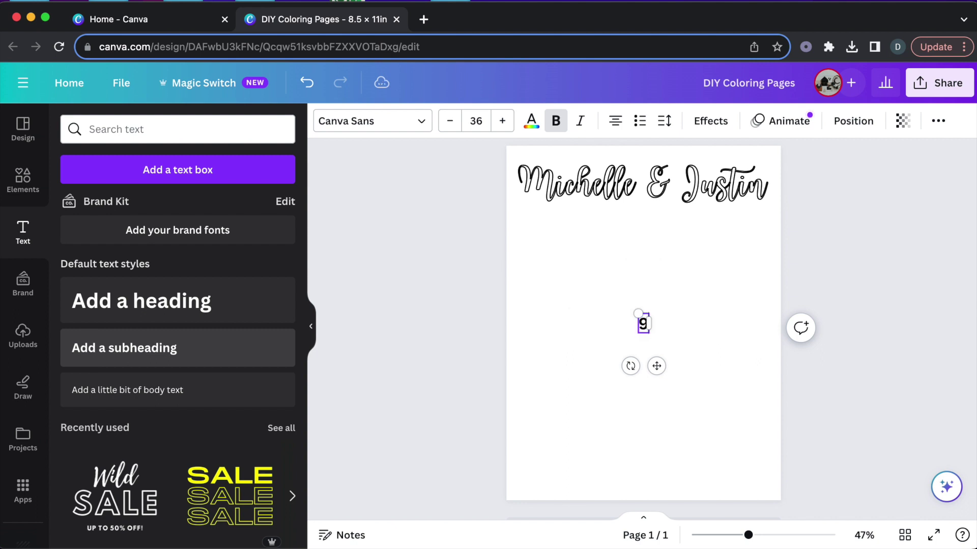
pyautogui.write('.19.24')
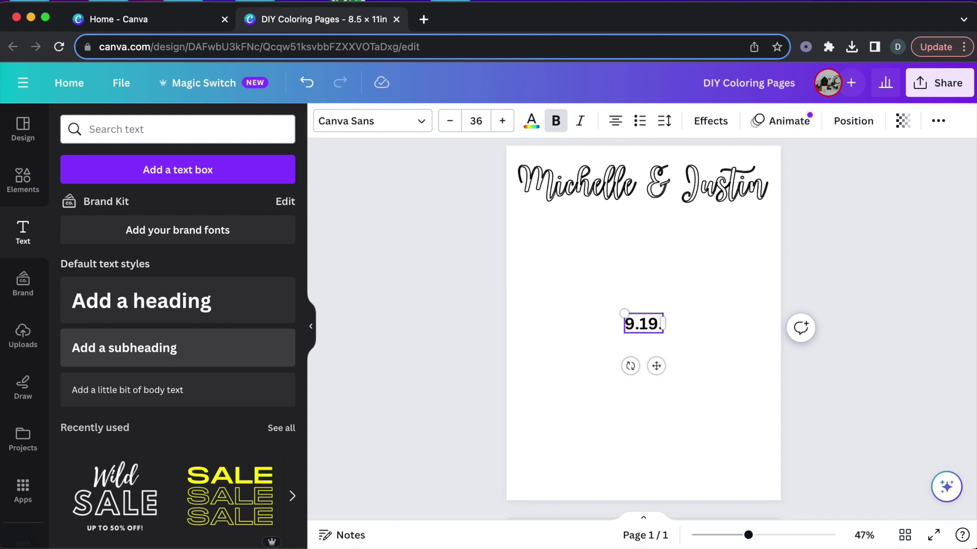
# - Try the Horizon and League Spartan fonts on the date, and settle on Lovelo
pyautogui.click(412, 121)
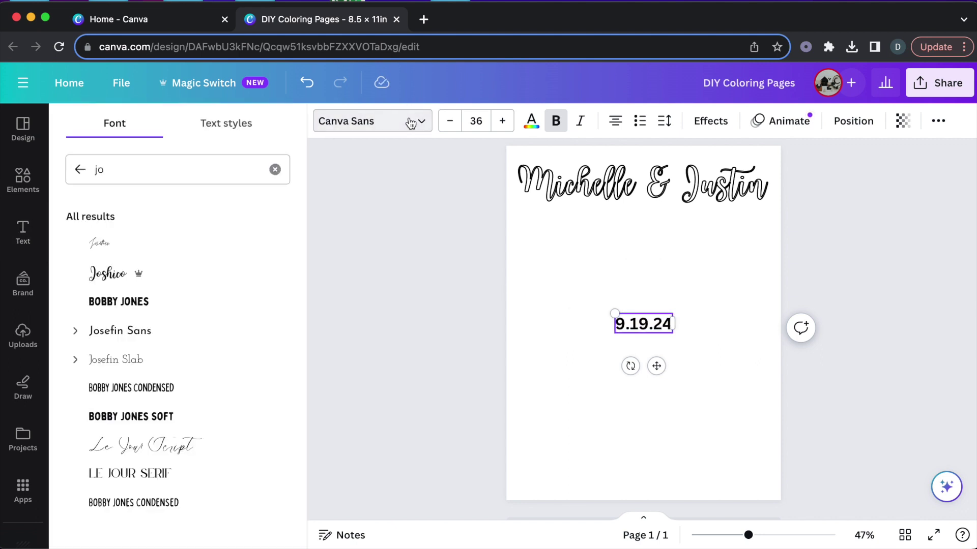
pyautogui.click(275, 169)
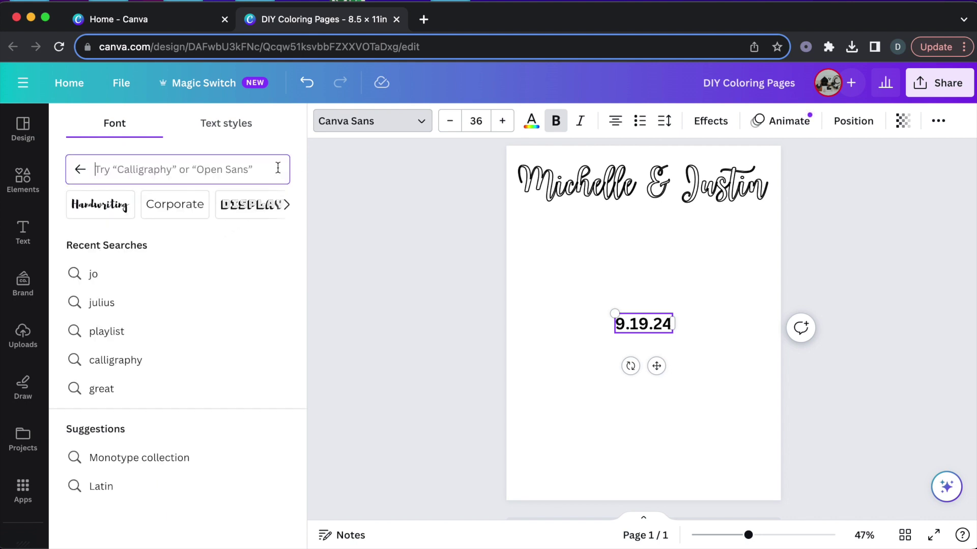
pyautogui.click(80, 169)
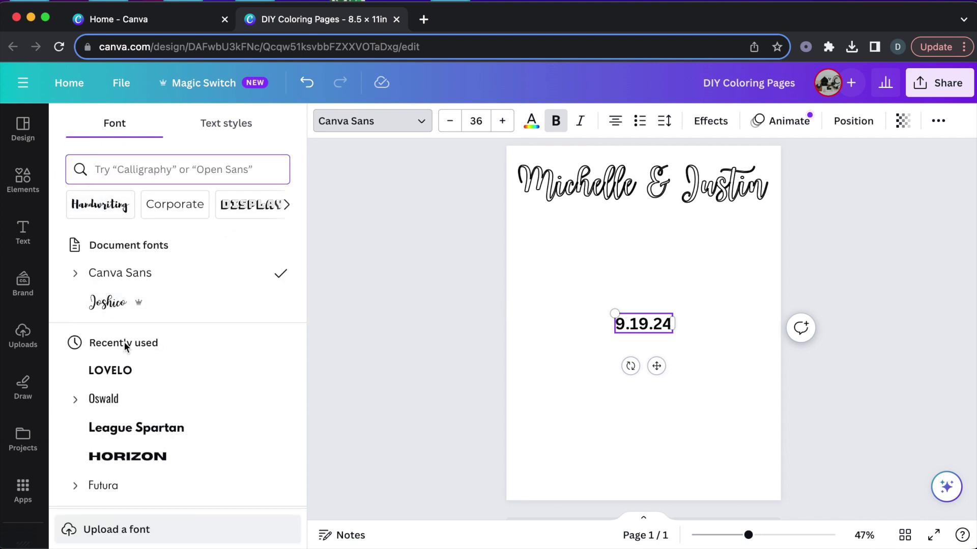
pyautogui.scroll(-1, 124, 404)
pyautogui.click(127, 405)
pyautogui.click(132, 390)
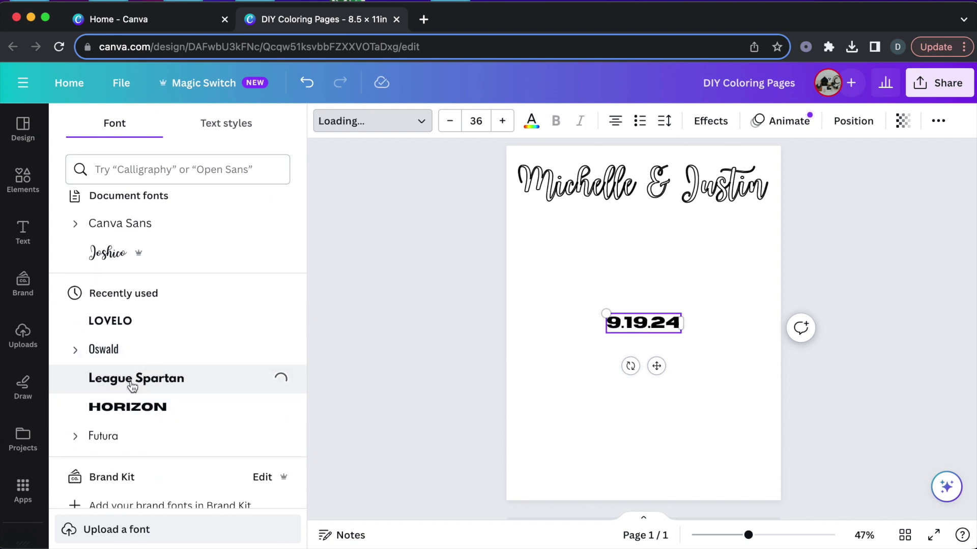
pyautogui.click(133, 322)
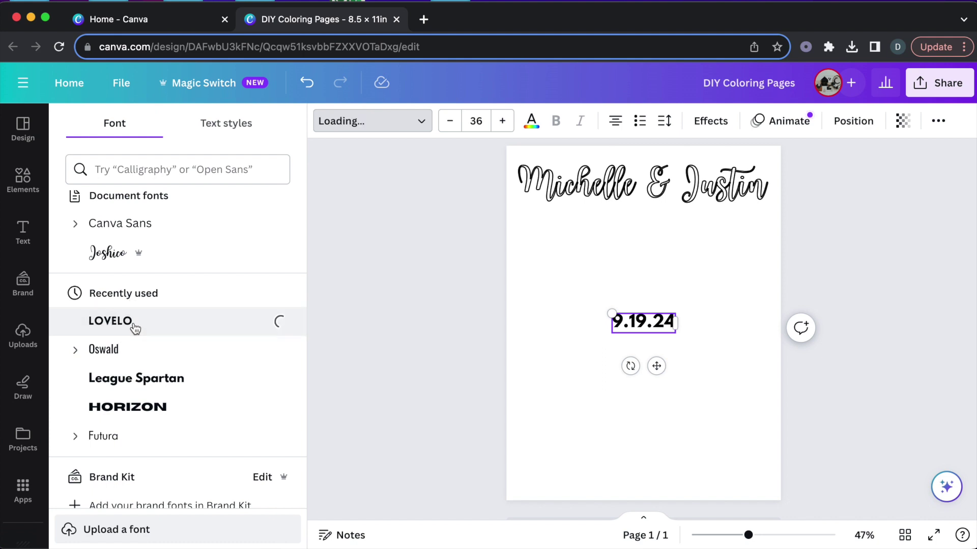
# - Enlarge the date text to size 55 and move it directly below the names heading
pyautogui.click(502, 121)
pyautogui.click(502, 121)
pyautogui.click(502, 121)
pyautogui.click(502, 121)
pyautogui.click(501, 121)
pyautogui.click(501, 121)
pyautogui.click(502, 121)
pyautogui.click(502, 121)
pyautogui.click(501, 121)
pyautogui.click(502, 121)
pyautogui.click(502, 121)
pyautogui.click(502, 121)
pyautogui.click(502, 121)
pyautogui.moveTo(658, 375); pyautogui.dragTo(657, 278)
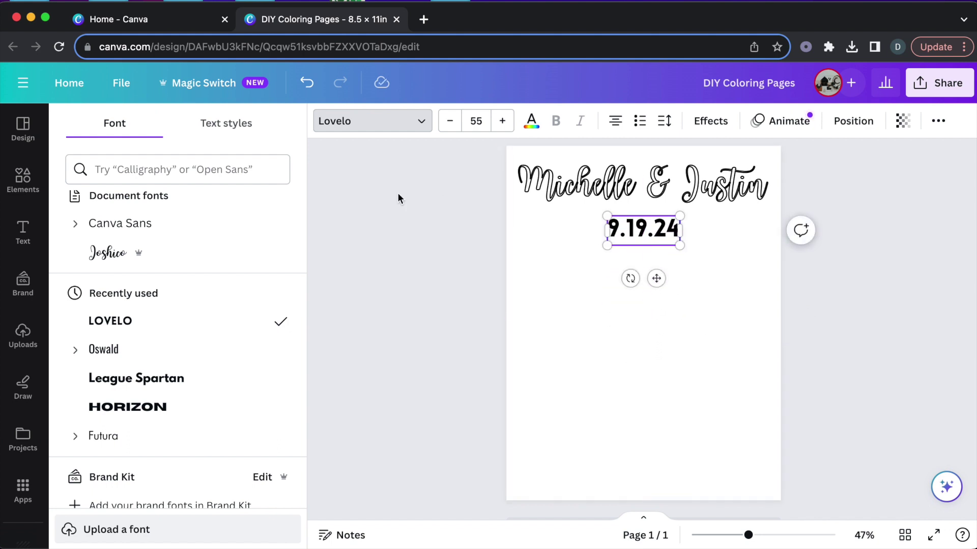
# - Apply the Hollow text effect to the date
pyautogui.click(708, 121)
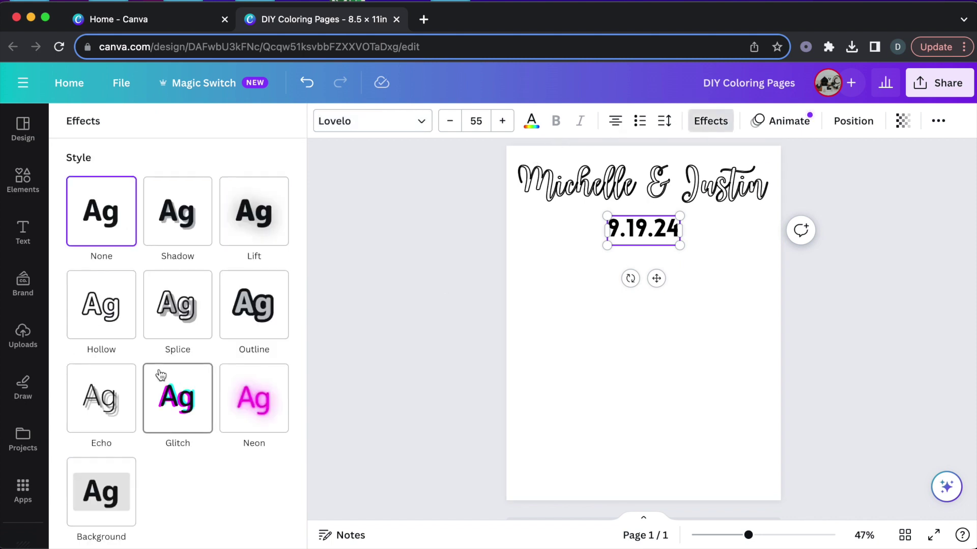
pyautogui.click(101, 318)
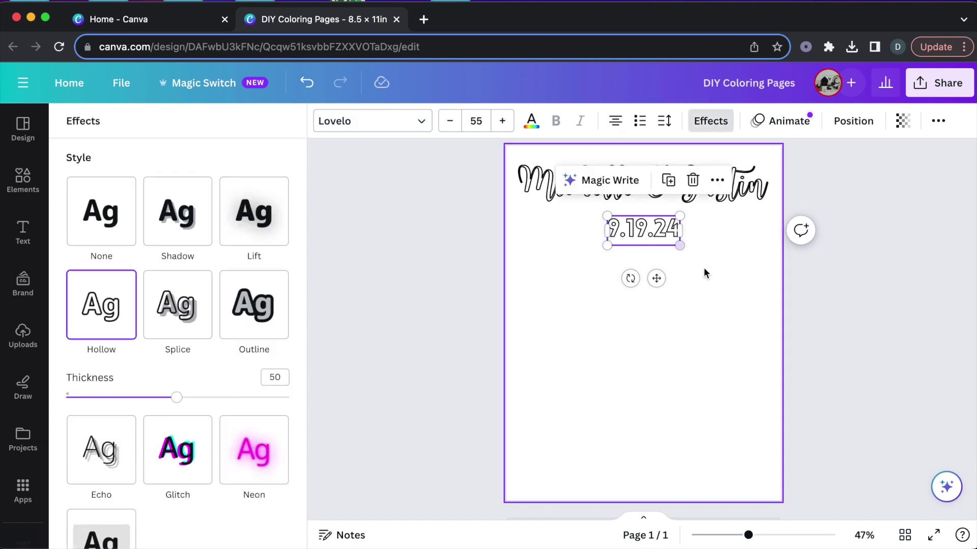
pyautogui.click(729, 306)
# - Move the names heading slightly down so it sits closer to the date
pyautogui.click(704, 193)
pyautogui.moveTo(705, 193); pyautogui.dragTo(704, 203)
pyautogui.click(811, 288)
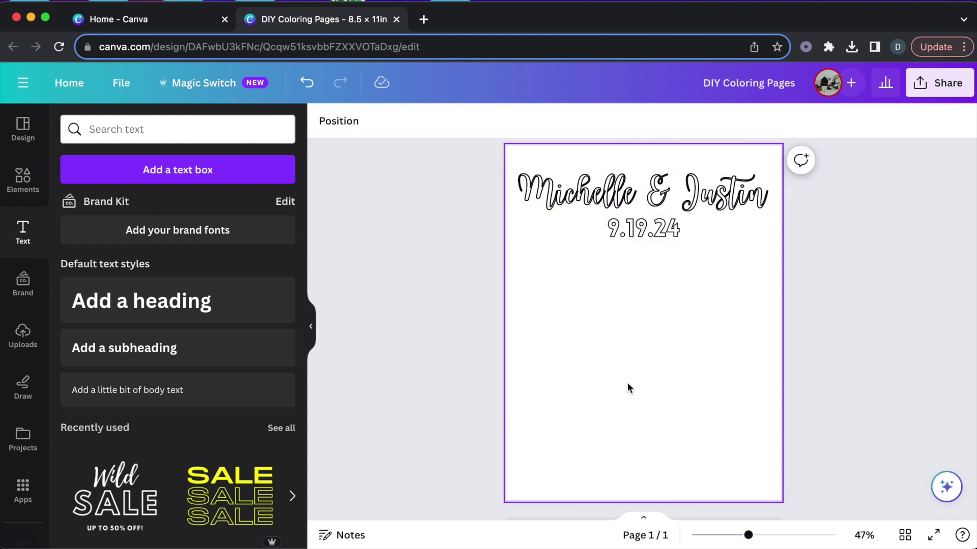
# - Search the design elements for "bride and groom outline"
pyautogui.click(24, 183)
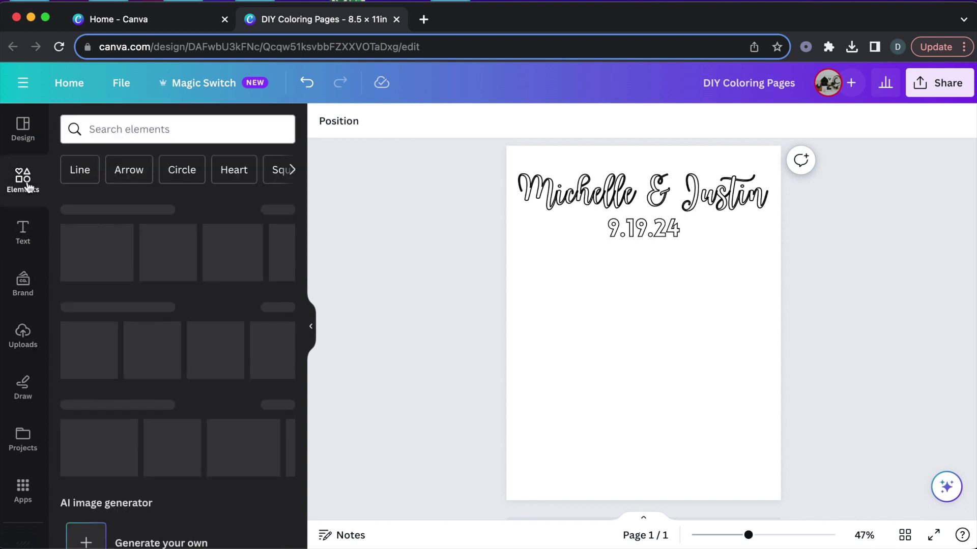
pyautogui.click(115, 135)
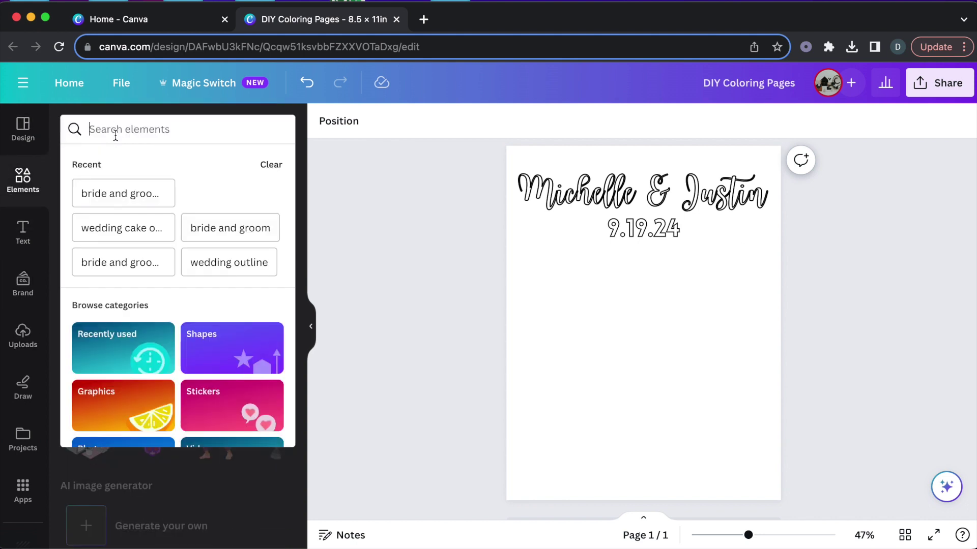
pyautogui.write('bride and groom outline')
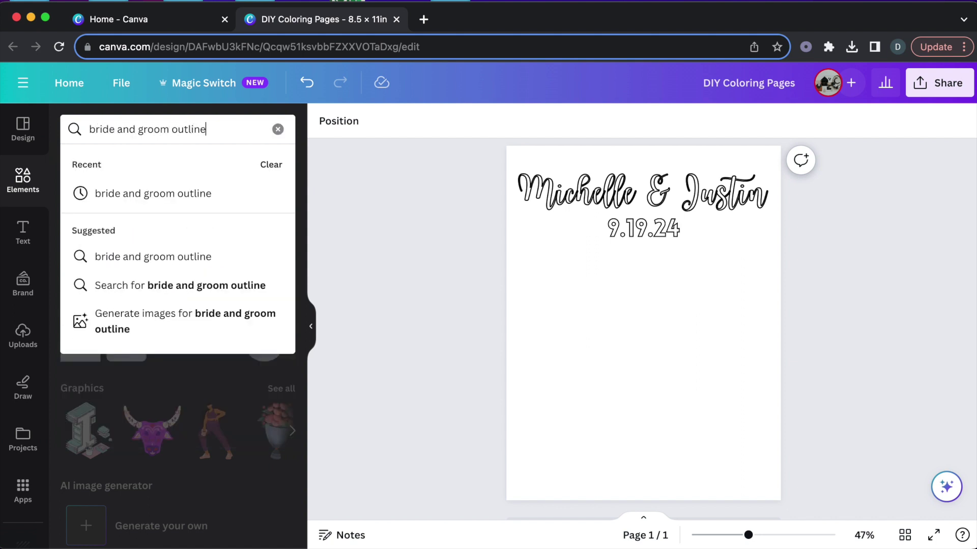
pyautogui.press('Return')
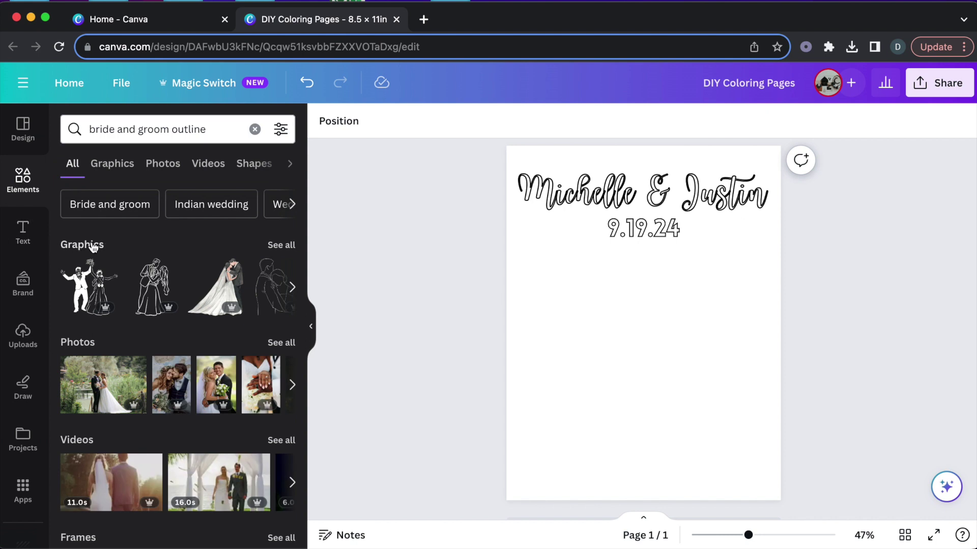
# - Browse all graphics found for the bride-and-groom outline and add the cartoon couple with a bouquet to the page
pyautogui.click(281, 245)
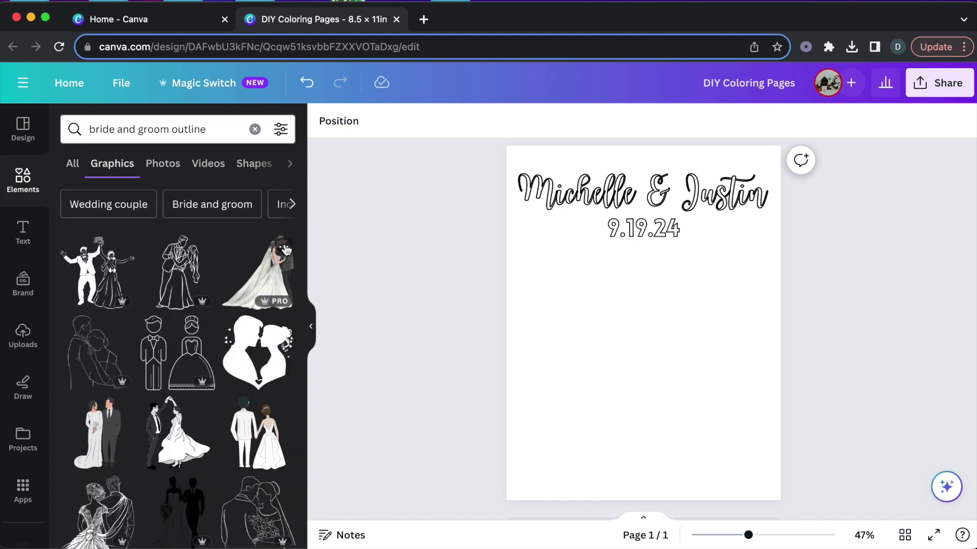
pyautogui.scroll(-2, 194, 346)
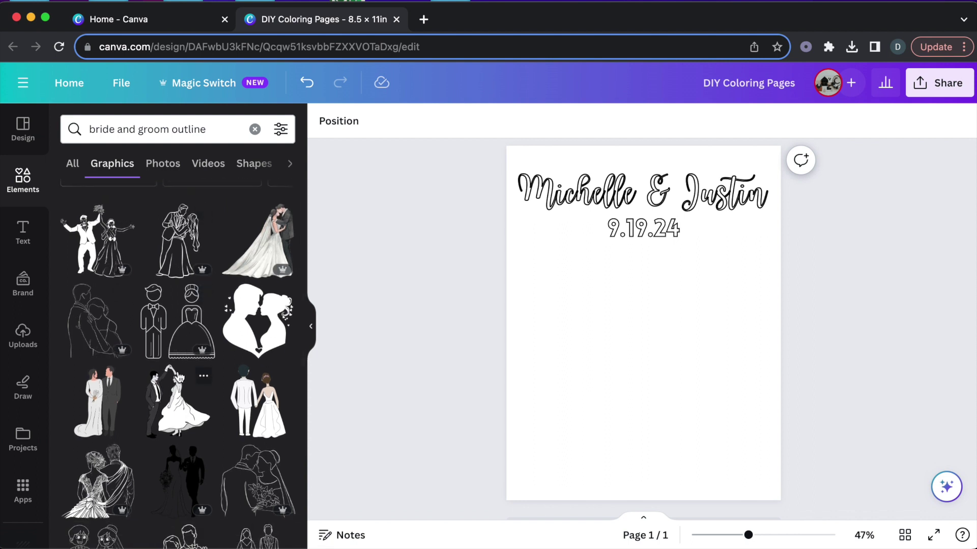
pyautogui.scroll(-3, 235, 433)
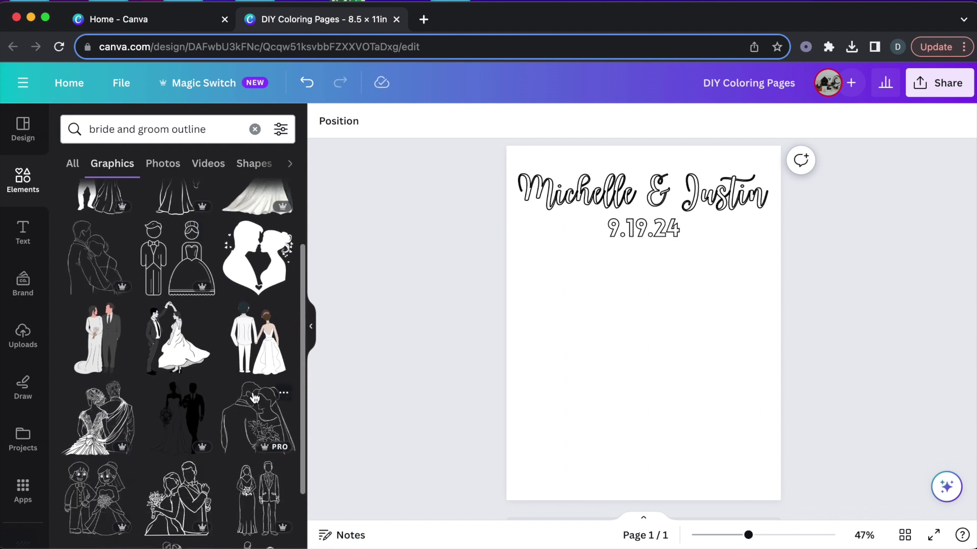
pyautogui.scroll(-3, 166, 501)
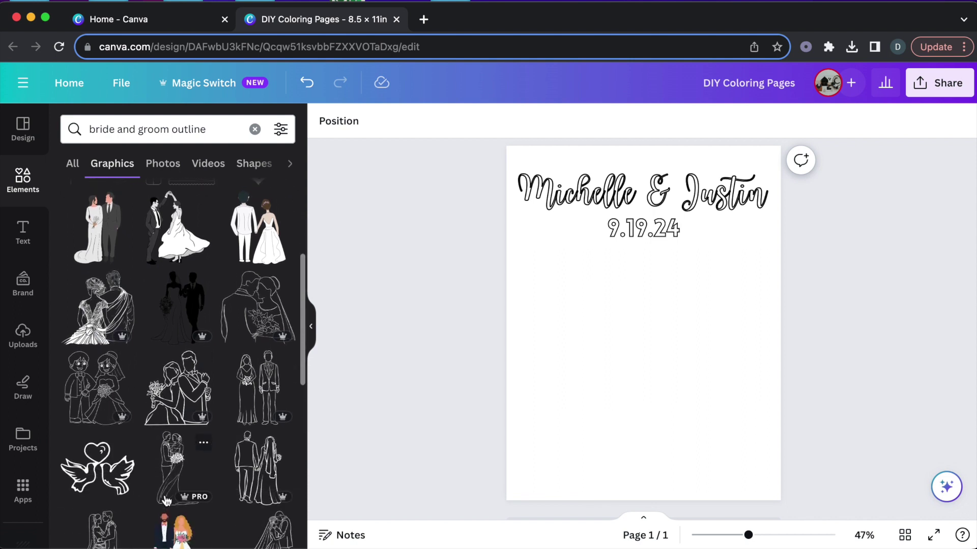
pyautogui.scroll(-2, 164, 494)
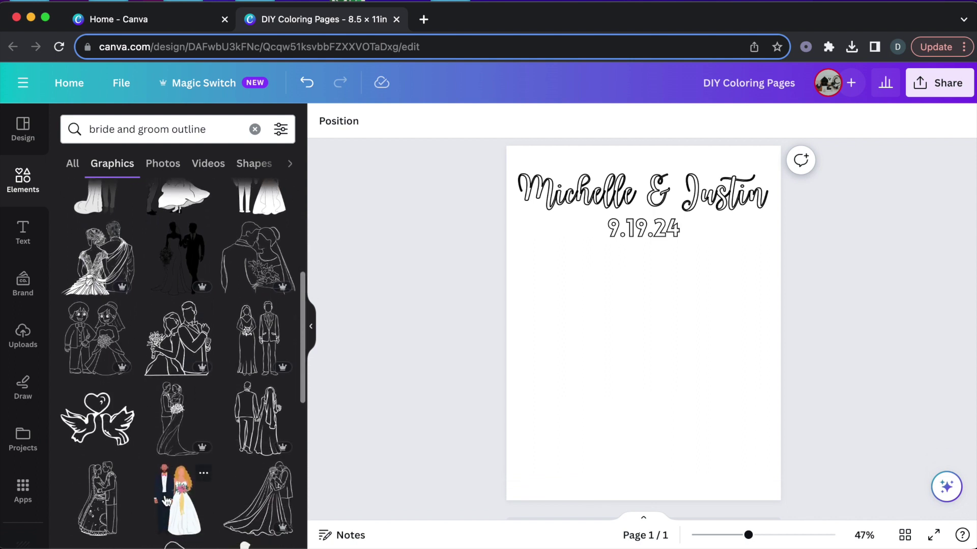
pyautogui.scroll(-3, 166, 501)
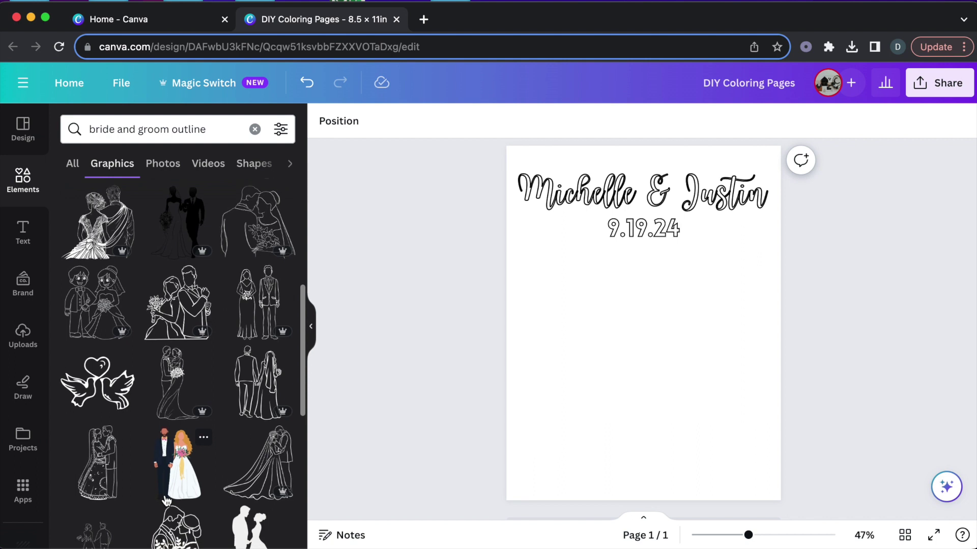
pyautogui.scroll(-1, 166, 501)
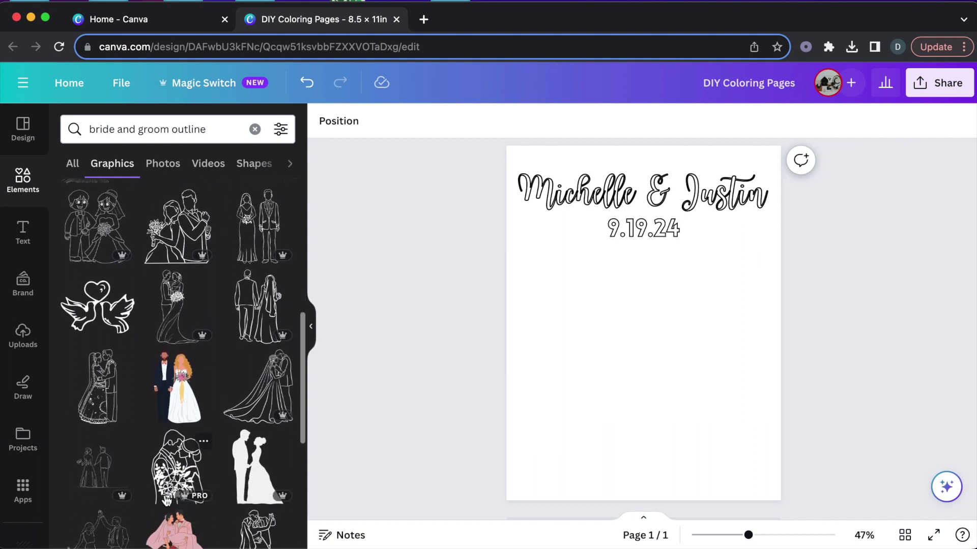
pyautogui.scroll(5, 166, 502)
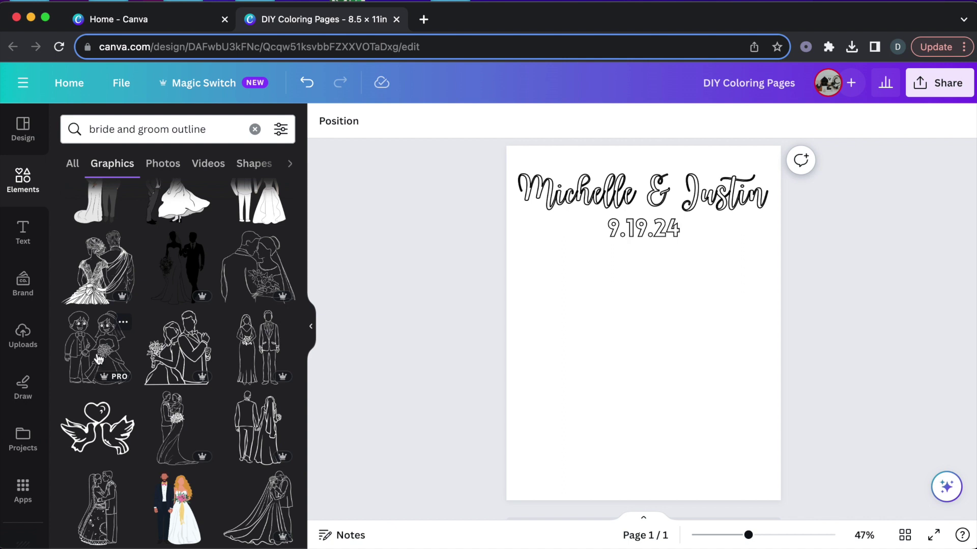
pyautogui.click(98, 360)
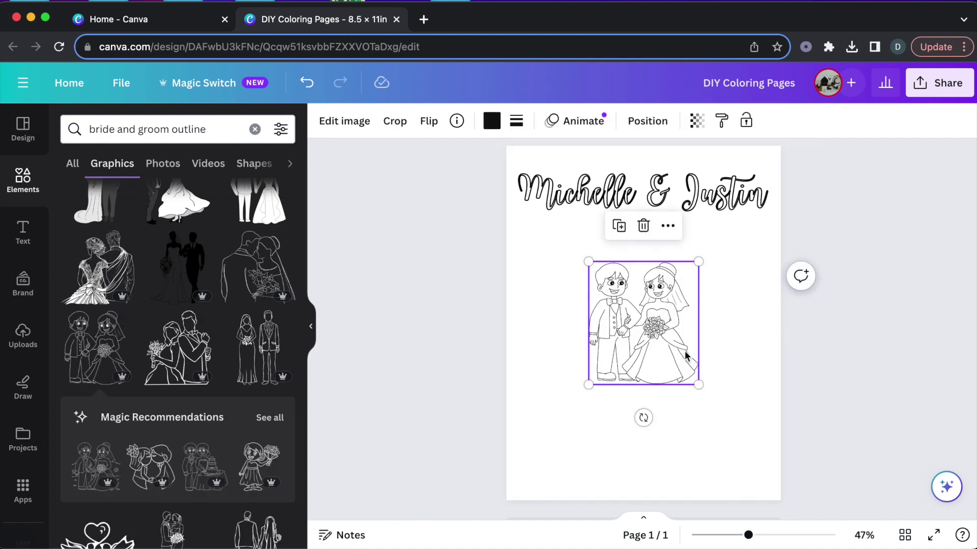
# - Enlarge the cartoon couple to fill the space below the date and center it horizontally on the page
pyautogui.moveTo(652, 308); pyautogui.dragTo(590, 299)
pyautogui.moveTo(629, 368); pyautogui.dragTo(768, 476)
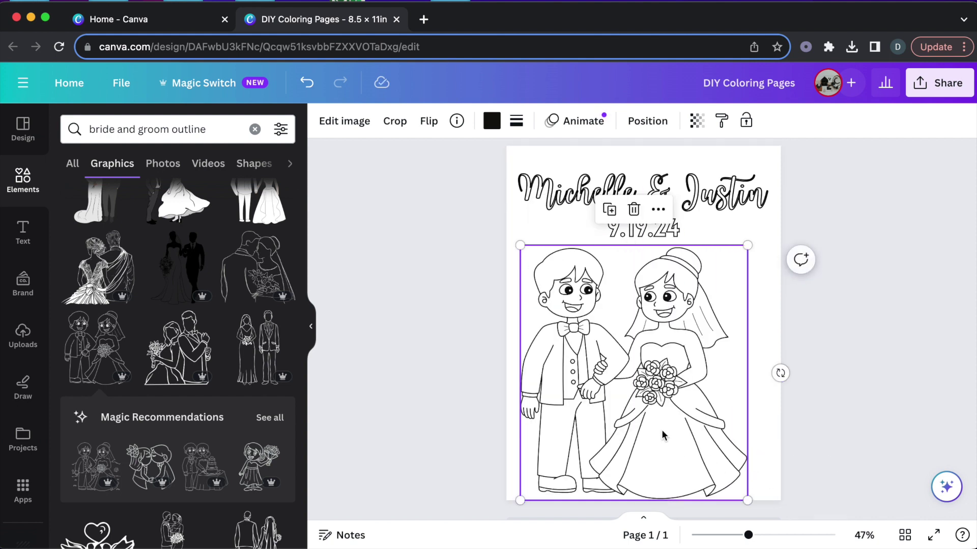
pyautogui.moveTo(668, 431); pyautogui.dragTo(678, 431)
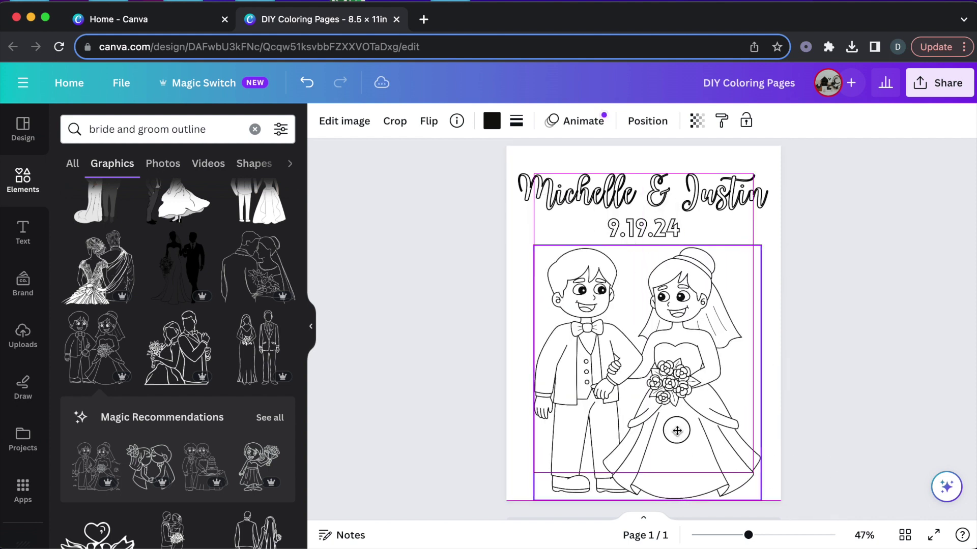
pyautogui.click(828, 414)
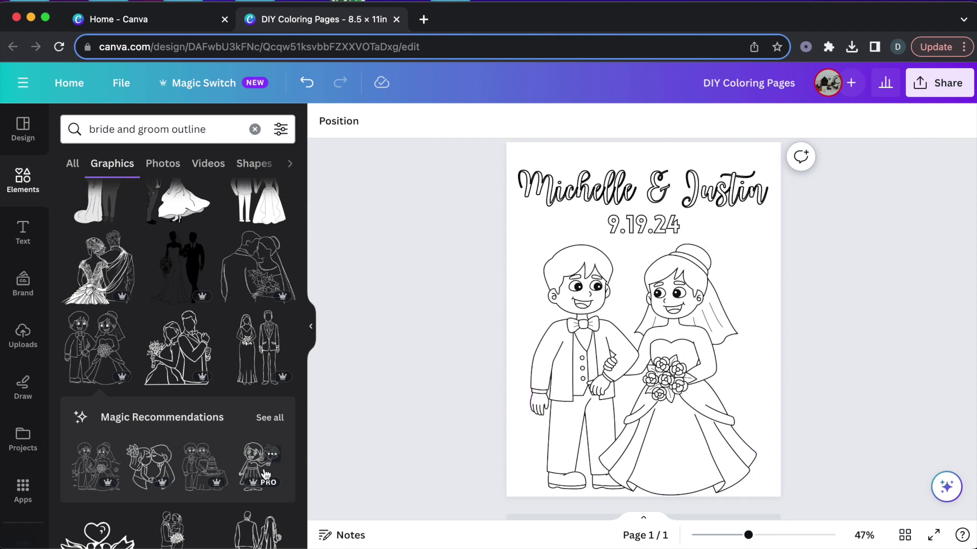
# - Show all magic recommendations for the couple graphic and look through the matching wedding outlines
pyautogui.click(268, 418)
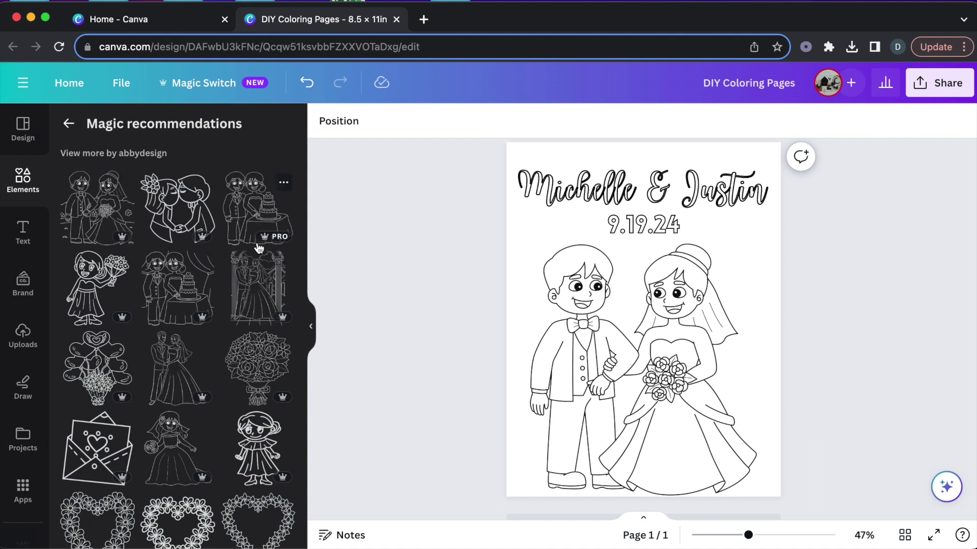
pyautogui.scroll(-3, 195, 379)
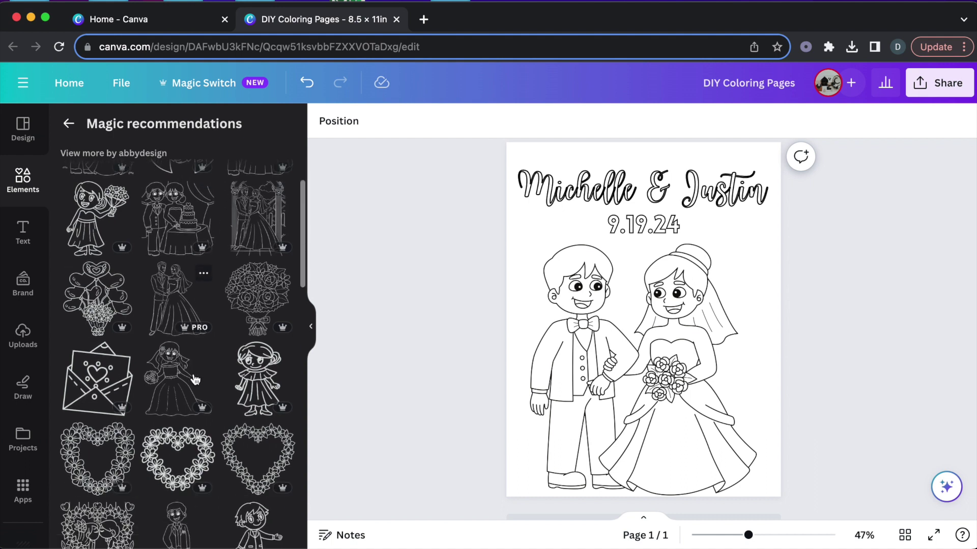
pyautogui.scroll(-5, 168, 396)
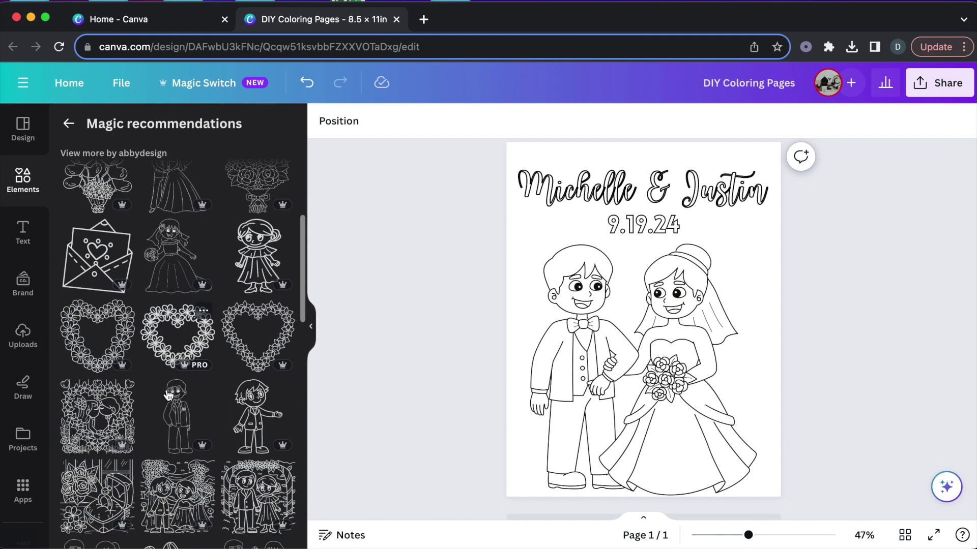
pyautogui.scroll(-4, 168, 395)
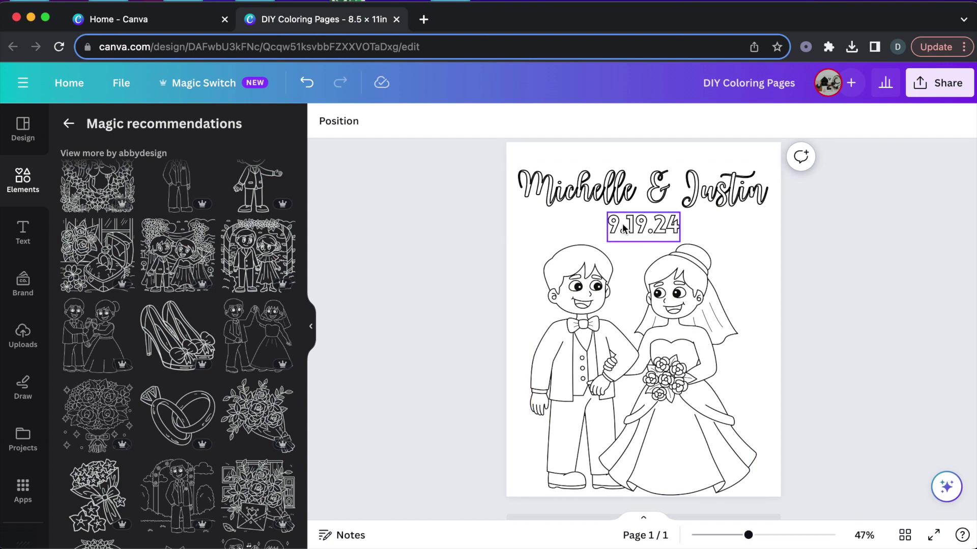
# - Duplicate the first page and delete the couple graphic from the copy, keeping the names heading and date
pyautogui.click(631, 244)
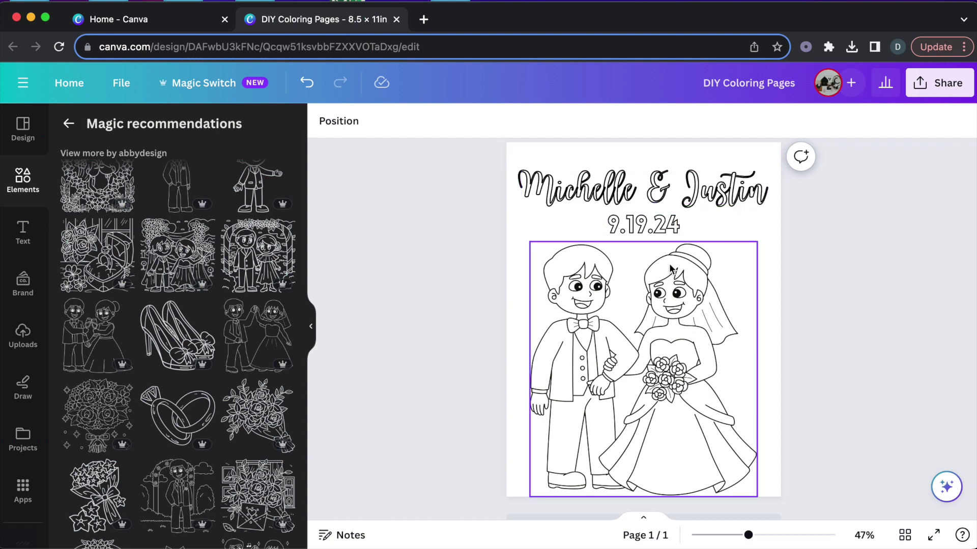
pyautogui.scroll(2, 661, 260)
pyautogui.click(745, 167)
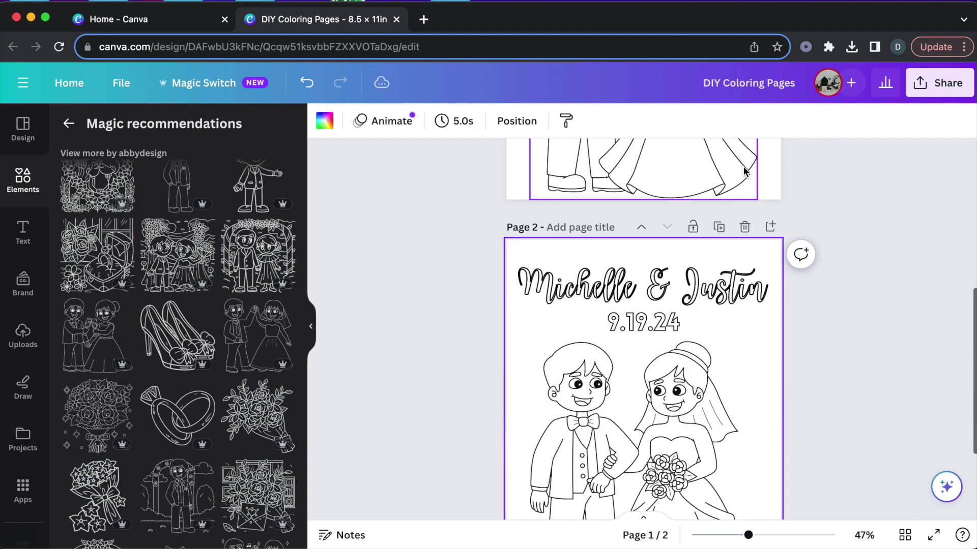
pyautogui.scroll(-2, 672, 326)
pyautogui.click(674, 330)
pyautogui.press('Delete')
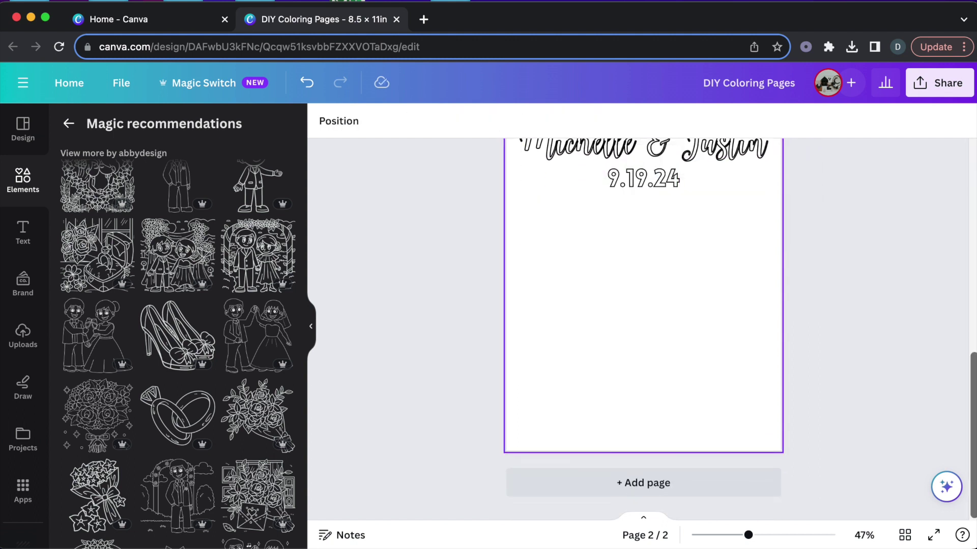
# - Add the rose bouquet outline with sparkles to page 2, enlarge it below the date and center it horizontally
pyautogui.scroll(2, 644, 325)
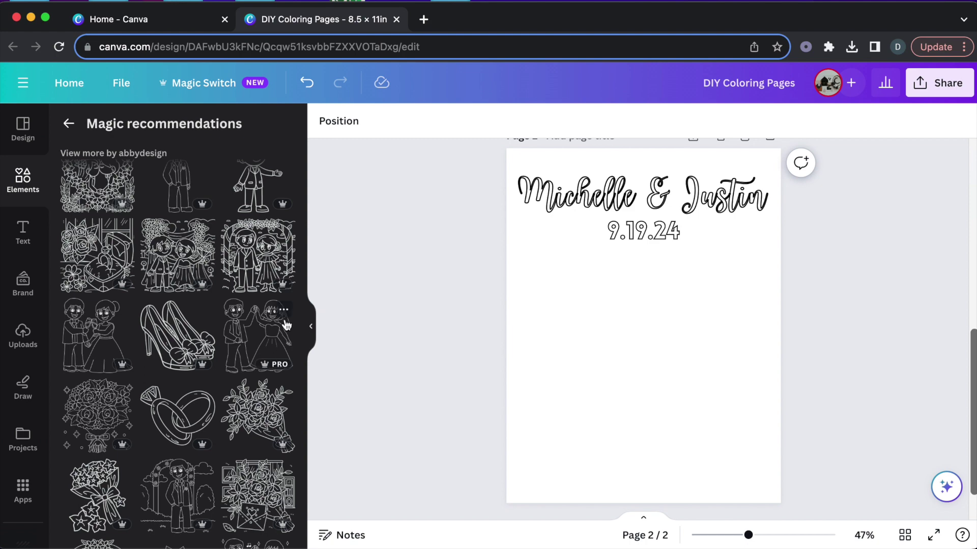
pyautogui.scroll(-3, 200, 379)
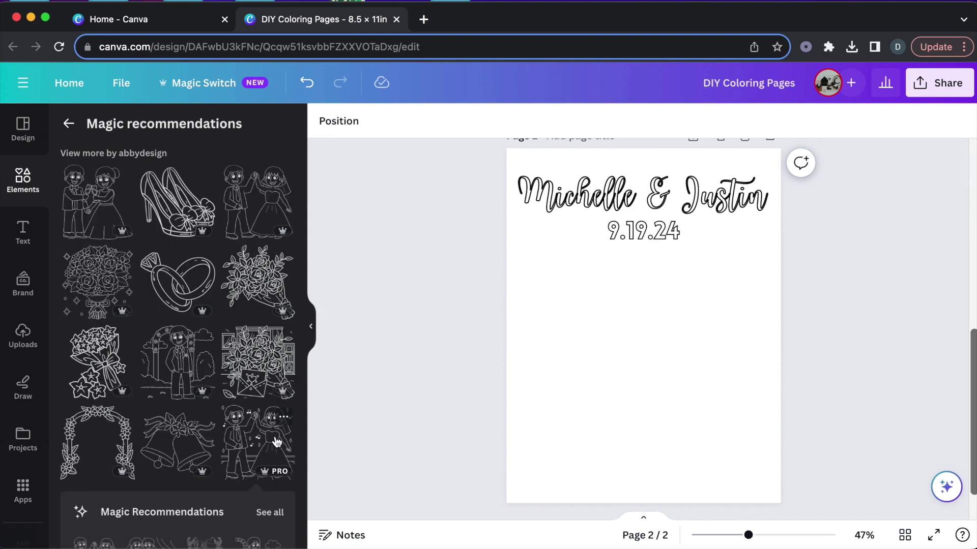
pyautogui.click(103, 294)
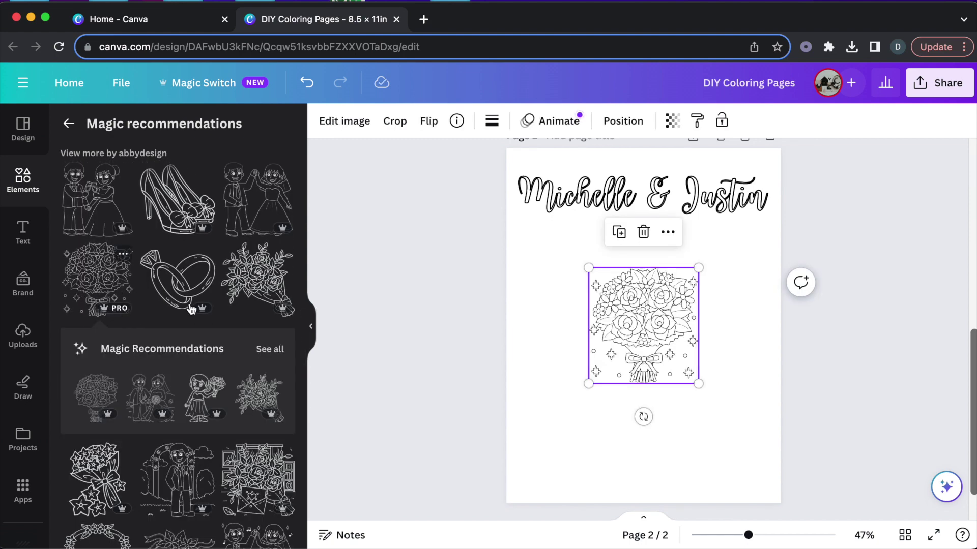
pyautogui.moveTo(656, 358); pyautogui.dragTo(593, 339)
pyautogui.moveTo(636, 368); pyautogui.dragTo(783, 480)
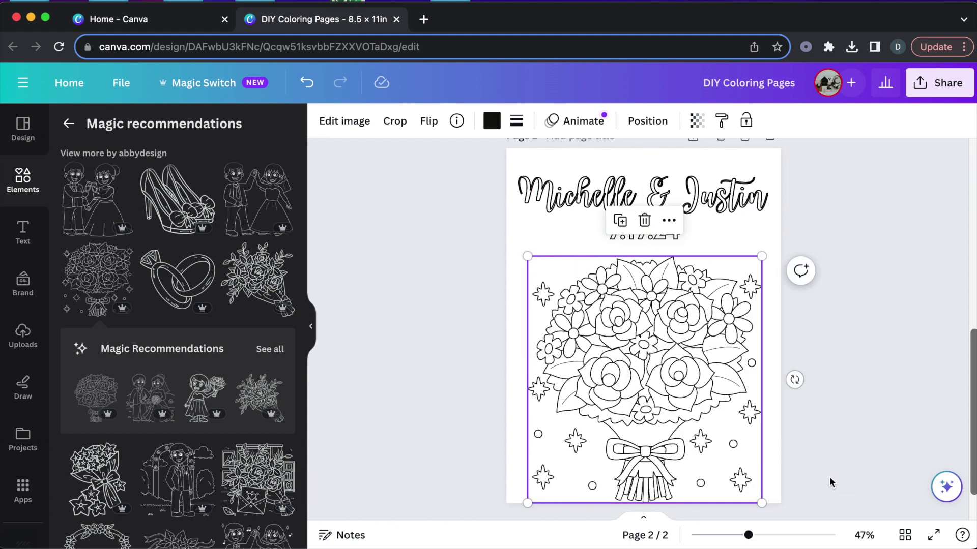
pyautogui.moveTo(673, 431); pyautogui.dragTo(666, 424)
pyautogui.click(884, 398)
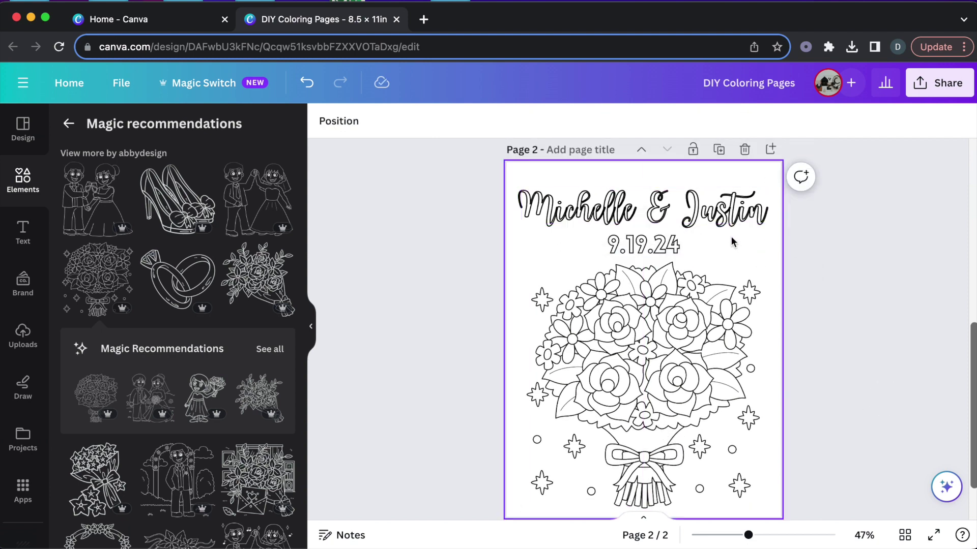
# - Add a blank third page after the bouquet page
pyautogui.scroll(-2, 725, 275)
pyautogui.scroll(-1, 721, 307)
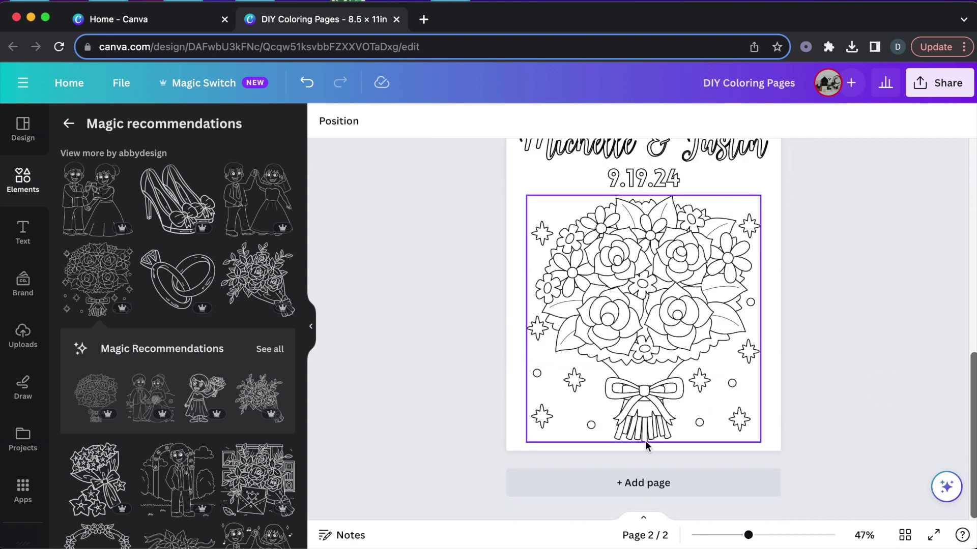
pyautogui.click(640, 486)
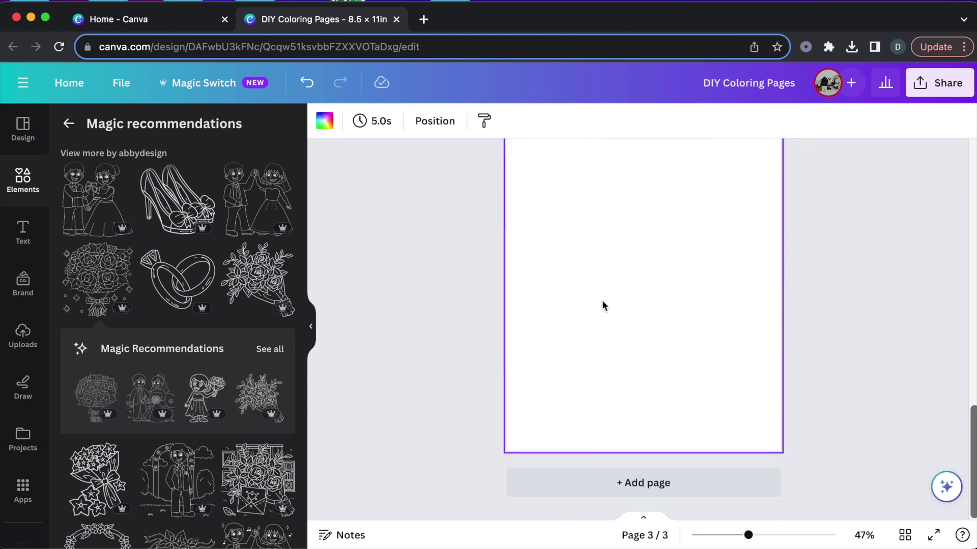
pyautogui.scroll(1, 603, 300)
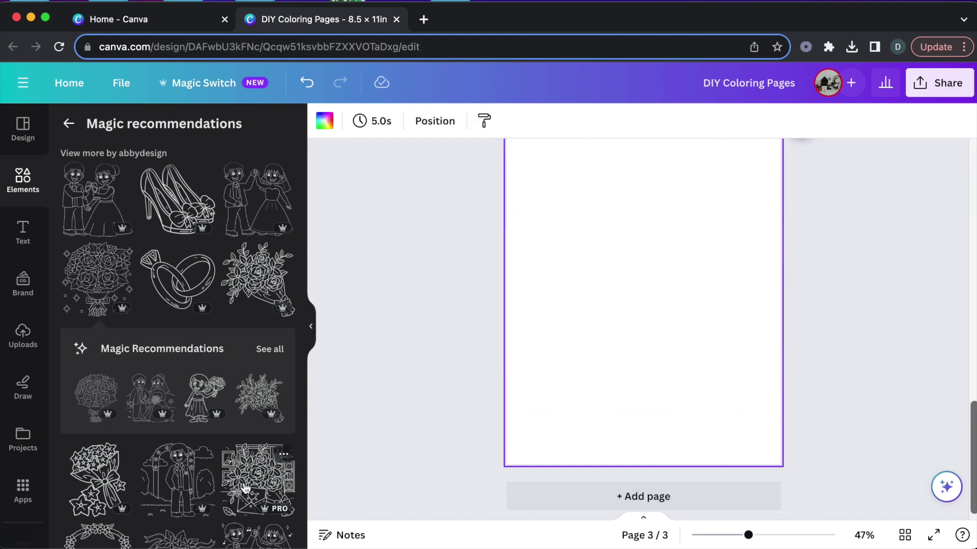
# - Find the "Just Married" car outline among the recommendations and add it to page 3
pyautogui.scroll(-10, 245, 488)
pyautogui.scroll(-3, 245, 489)
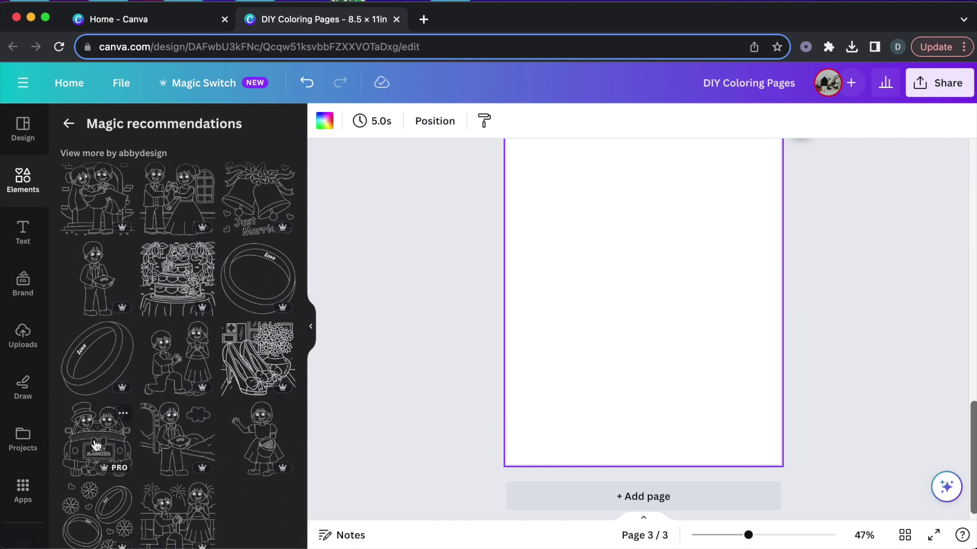
pyautogui.click(97, 444)
pyautogui.scroll(1, 603, 438)
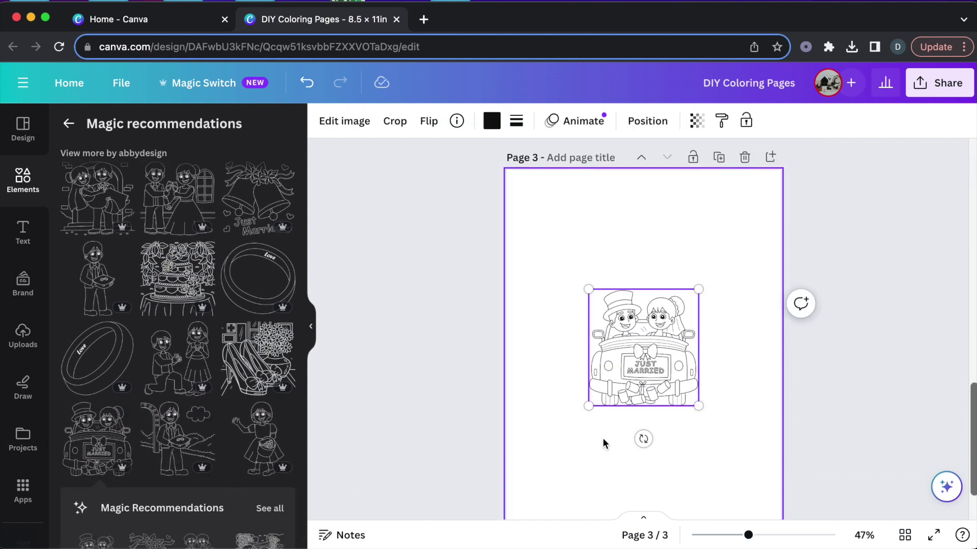
# - Move the "Just Married" car to the upper left corner of page 3 and enlarge it to the full page width
pyautogui.moveTo(654, 362)
pyautogui.mouseDown()
pyautogui.moveTo(588, 258)
pyautogui.moveTo(570, 259)
pyautogui.mouseUp()
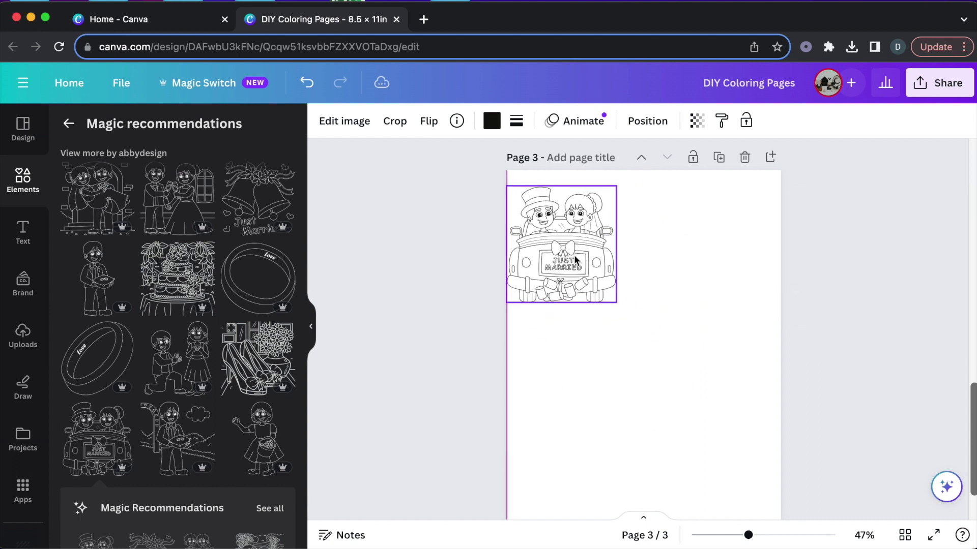
pyautogui.moveTo(617, 300); pyautogui.dragTo(791, 465)
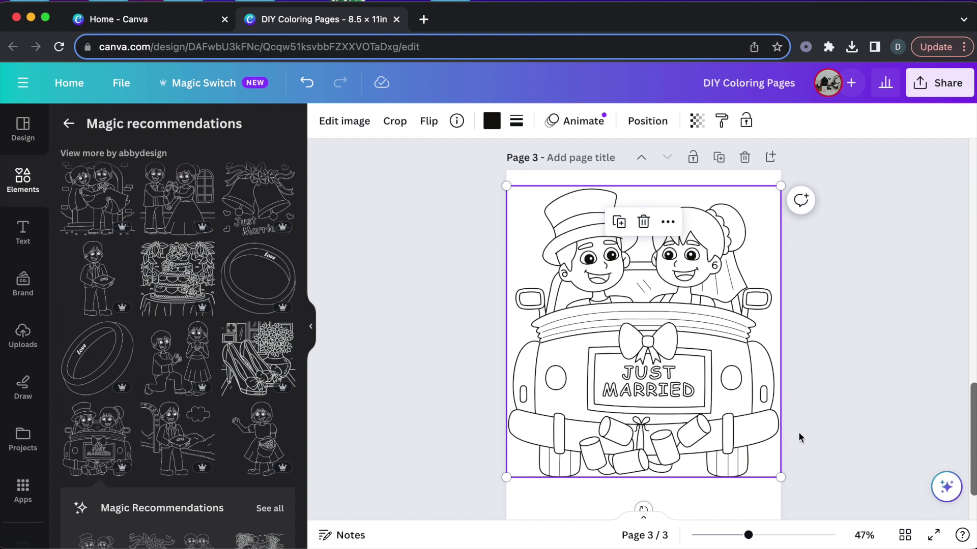
pyautogui.click(786, 405)
pyautogui.scroll(-3, 761, 405)
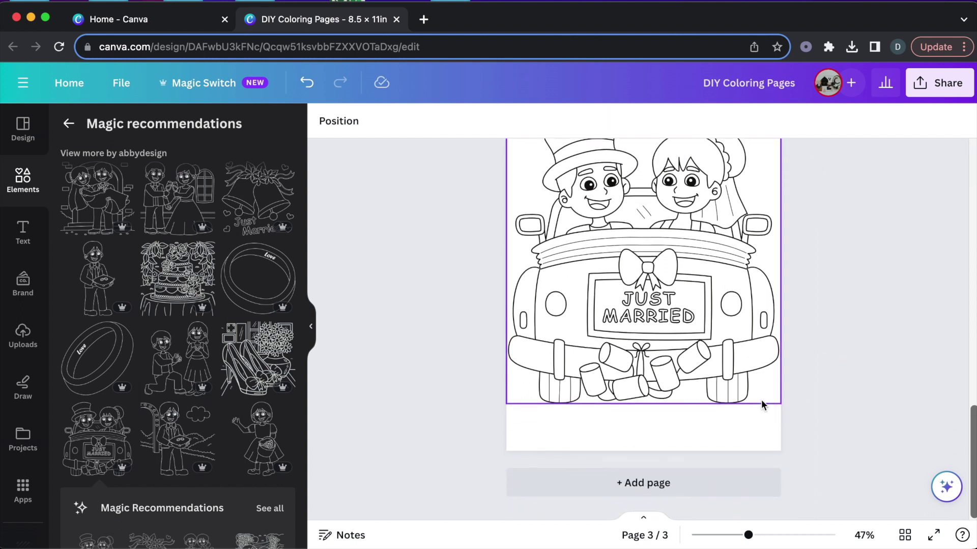
pyautogui.scroll(3, 752, 440)
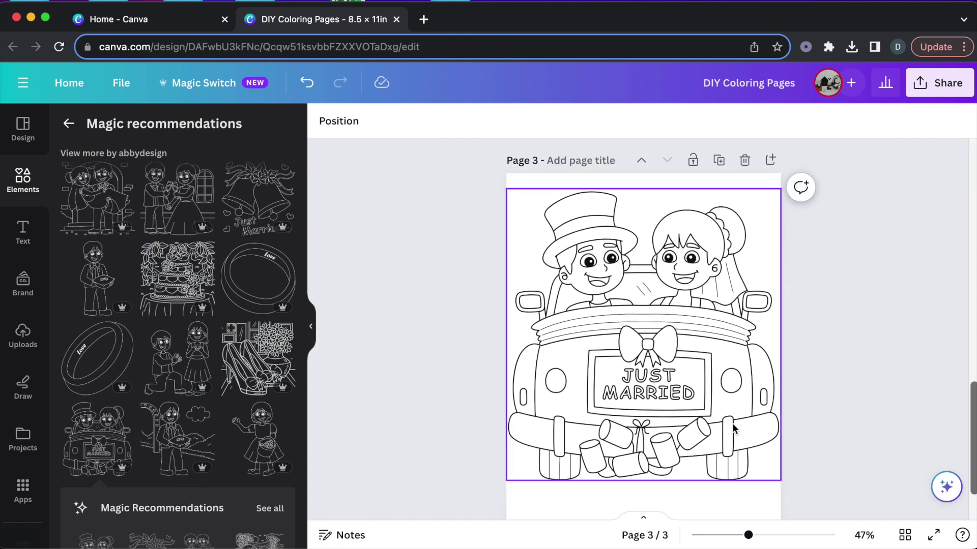
# - Adjust the vertical position of the "Just Married" car so it sits close to the top edge of page 3
pyautogui.click(733, 432)
pyautogui.moveTo(733, 432); pyautogui.dragTo(733, 440)
pyautogui.click(834, 420)
pyautogui.scroll(-2, 834, 421)
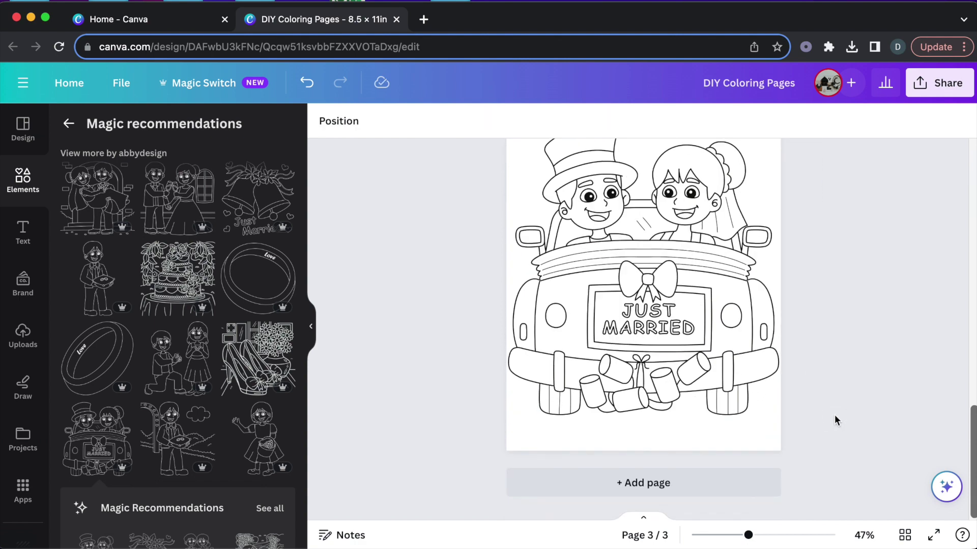
pyautogui.scroll(3, 835, 421)
pyautogui.moveTo(705, 423); pyautogui.dragTo(690, 410)
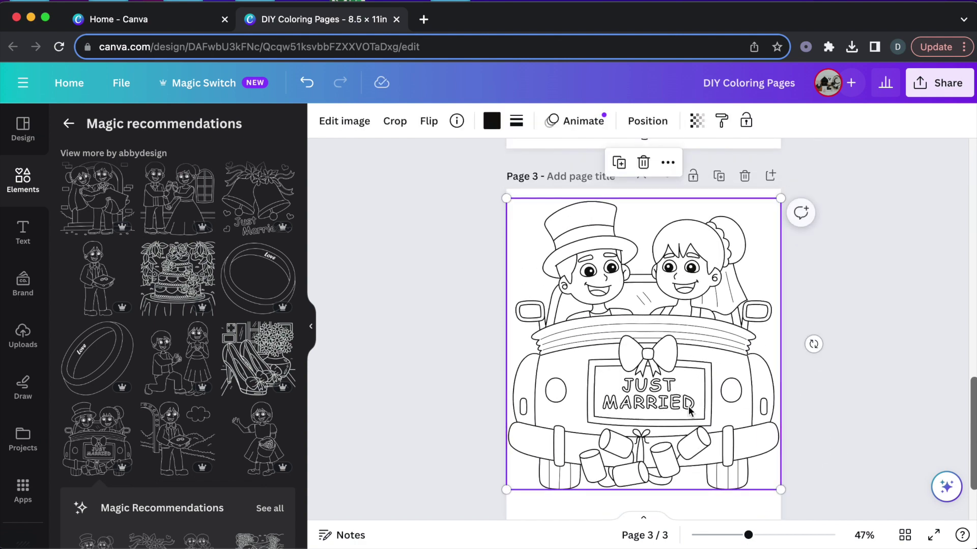
# - Add a subheading with the couple's names to page 3 and place it below the "Just Married" car
pyautogui.click(839, 389)
pyautogui.scroll(-1, 840, 388)
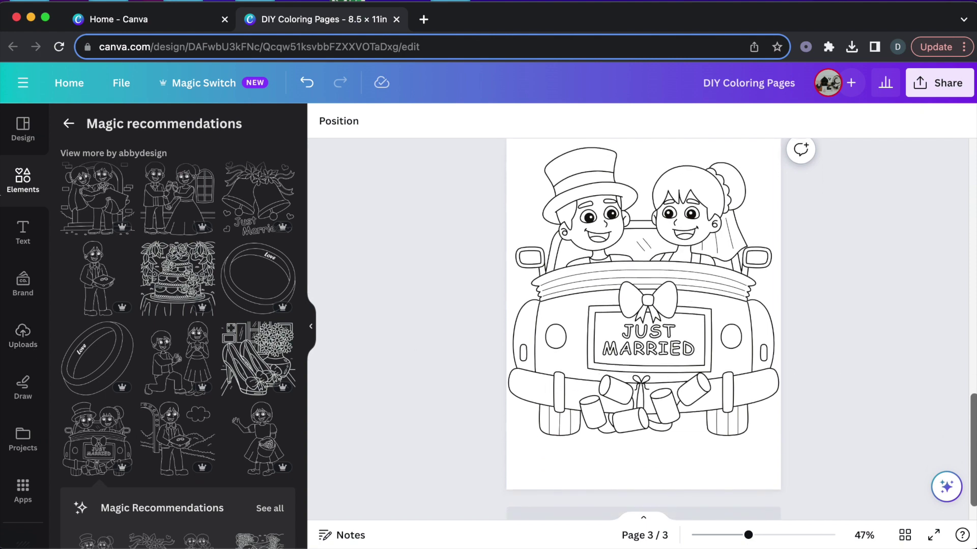
pyautogui.click(23, 228)
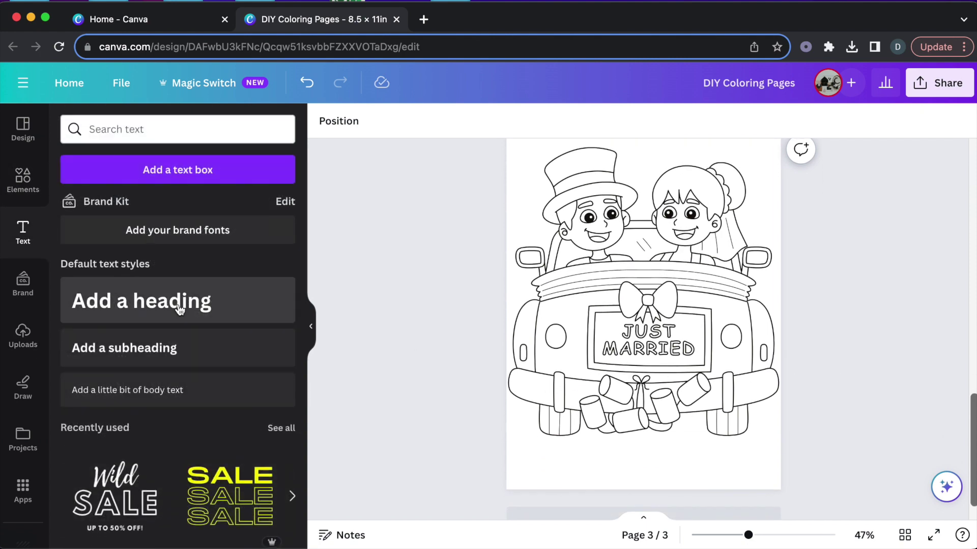
pyautogui.click(156, 351)
pyautogui.write('Michelle & Justin')
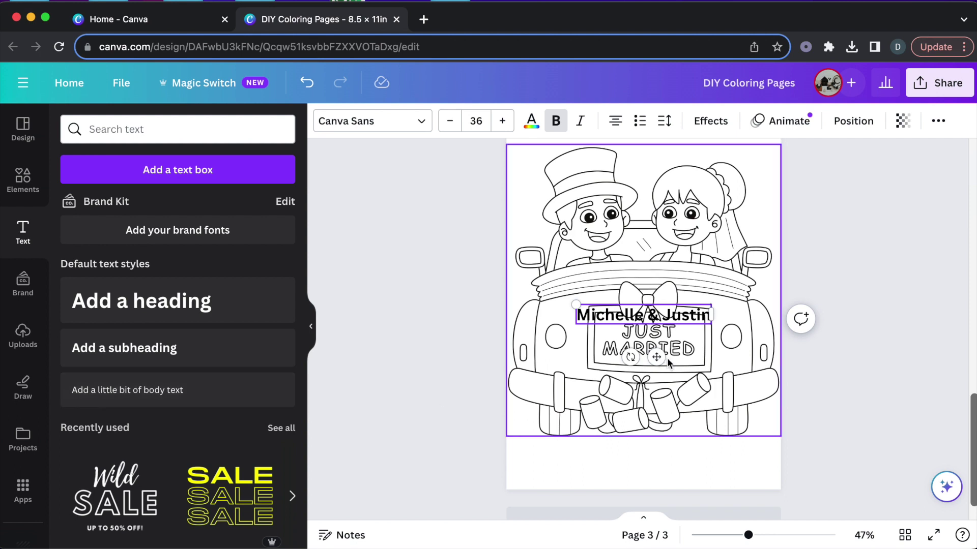
pyautogui.moveTo(656, 357); pyautogui.dragTo(714, 501)
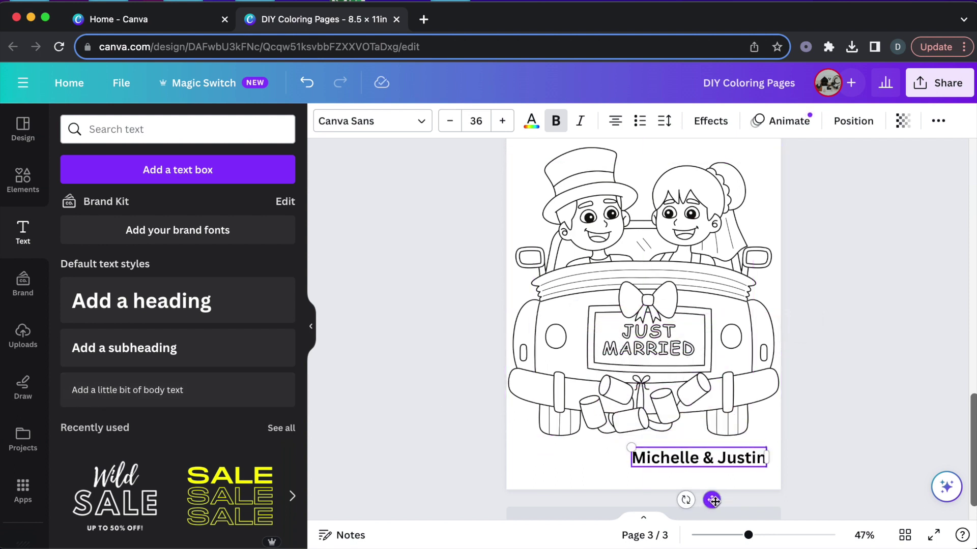
# - Set the couple's names on page 3 to the Joshico font and shift them close to the right page edge
pyautogui.click(387, 122)
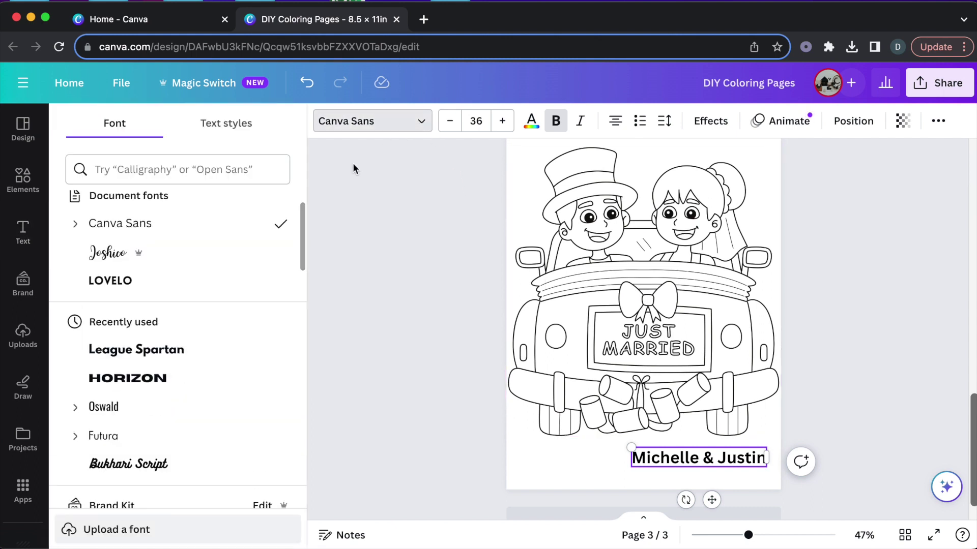
pyautogui.click(244, 253)
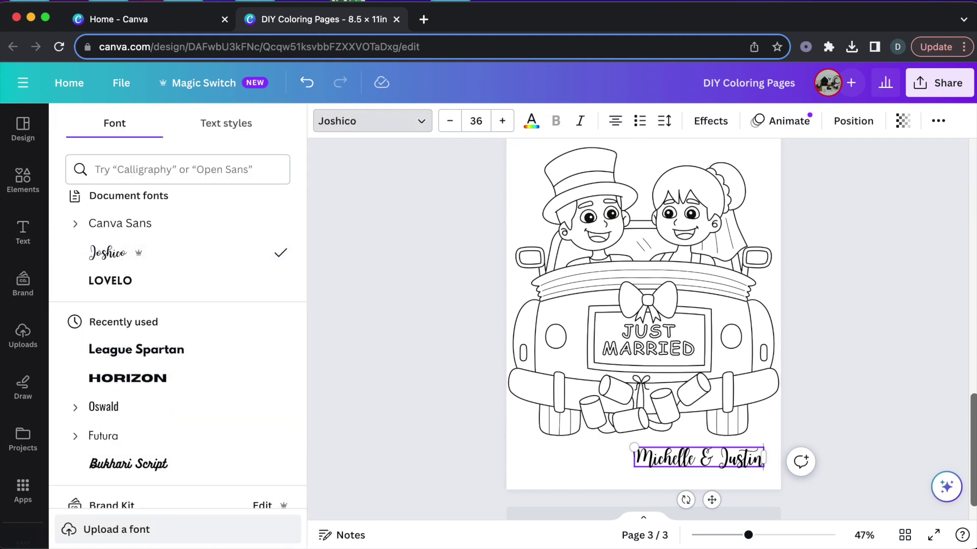
pyautogui.moveTo(715, 501); pyautogui.dragTo(722, 500)
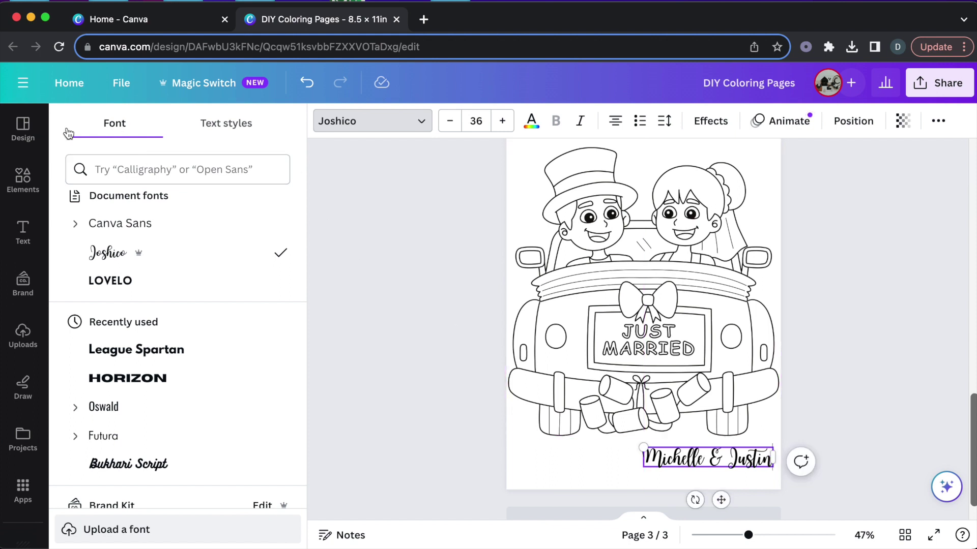
# - Add the date 9.19.24 as a subheading in the Lovelo font, centered directly beneath the couple's names on page 3
pyautogui.click(34, 238)
pyautogui.click(132, 349)
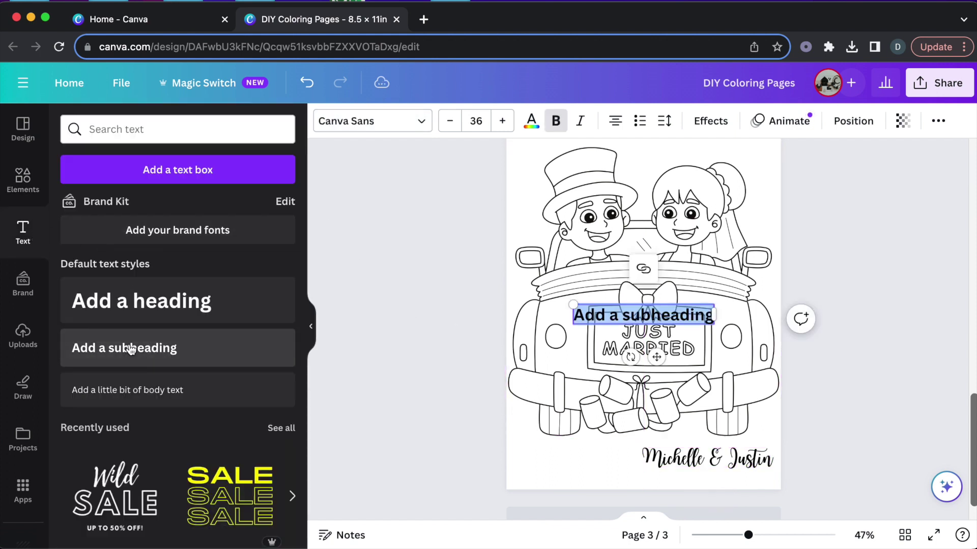
pyautogui.write('9.19.24')
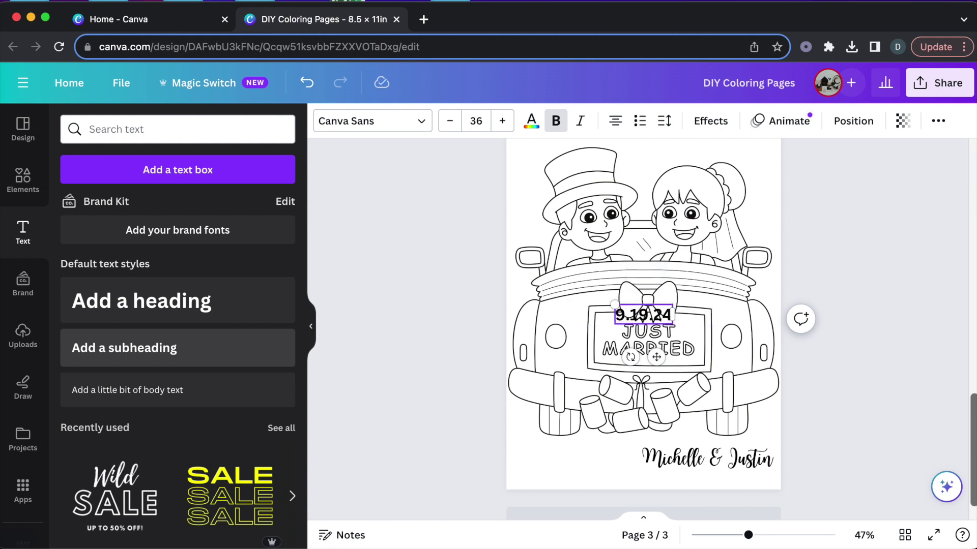
pyautogui.click(417, 127)
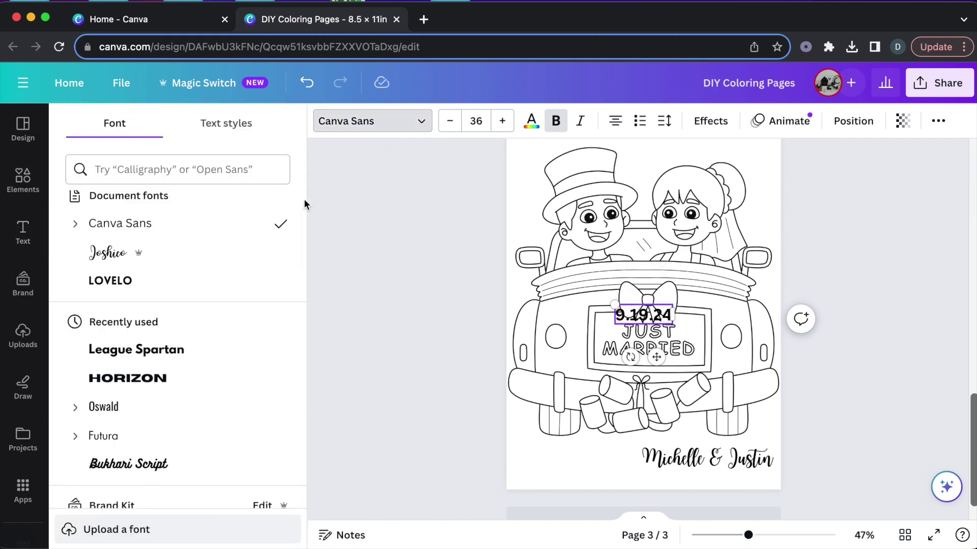
pyautogui.click(122, 283)
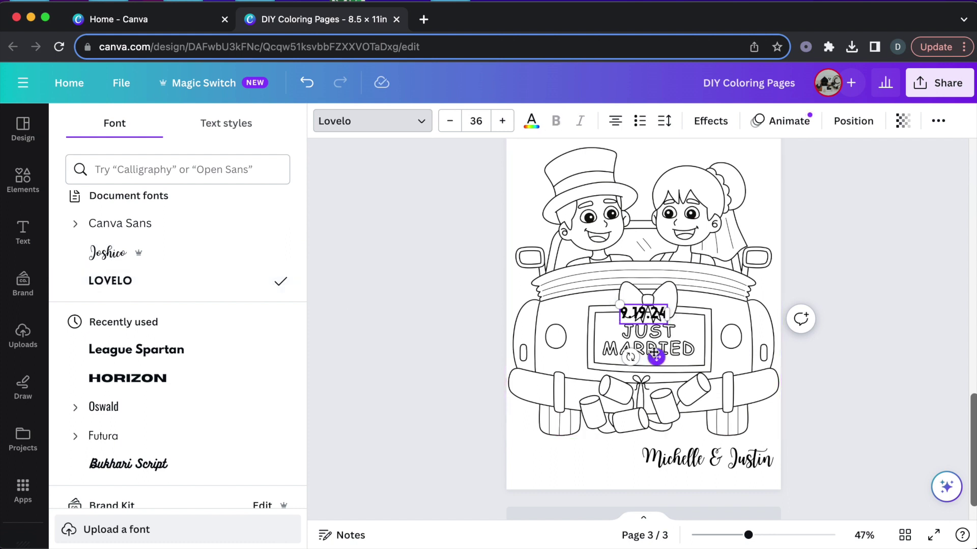
pyautogui.moveTo(654, 354); pyautogui.dragTo(729, 512)
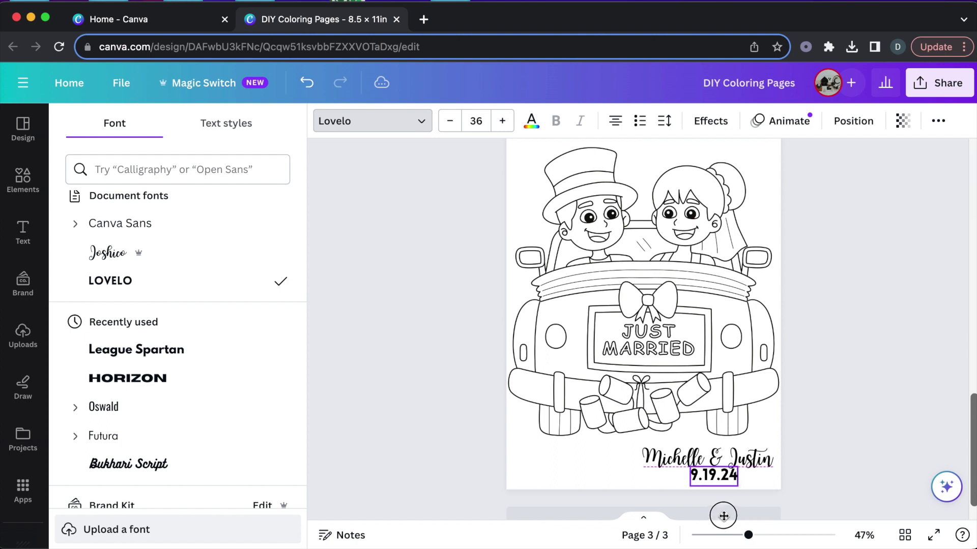
pyautogui.moveTo(739, 461); pyautogui.dragTo(744, 457)
pyautogui.click(838, 407)
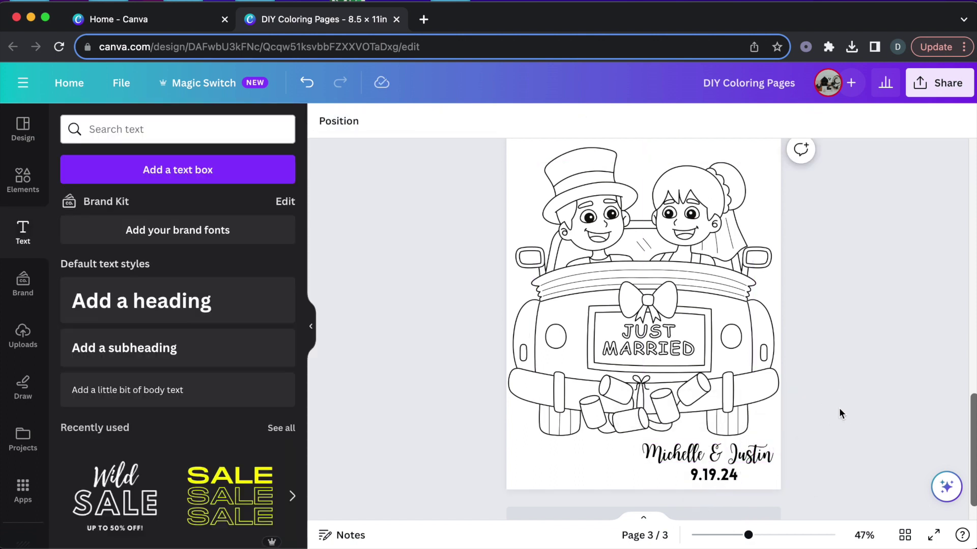
# - Review the finished coloring pages from the "Just Married" car back to page 1
pyautogui.scroll(1, 839, 407)
pyautogui.moveTo(733, 398); pyautogui.dragTo(732, 393)
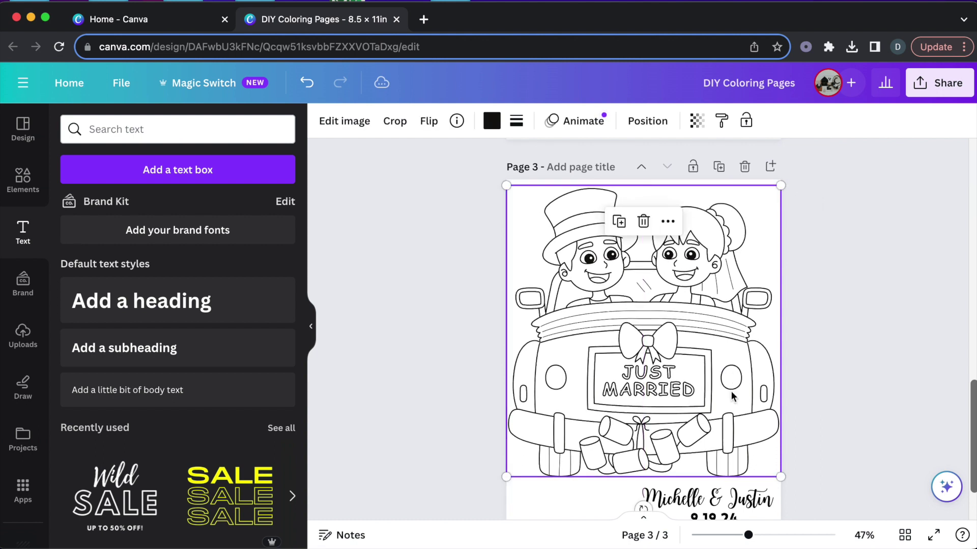
pyautogui.click(831, 402)
pyautogui.scroll(-1, 832, 402)
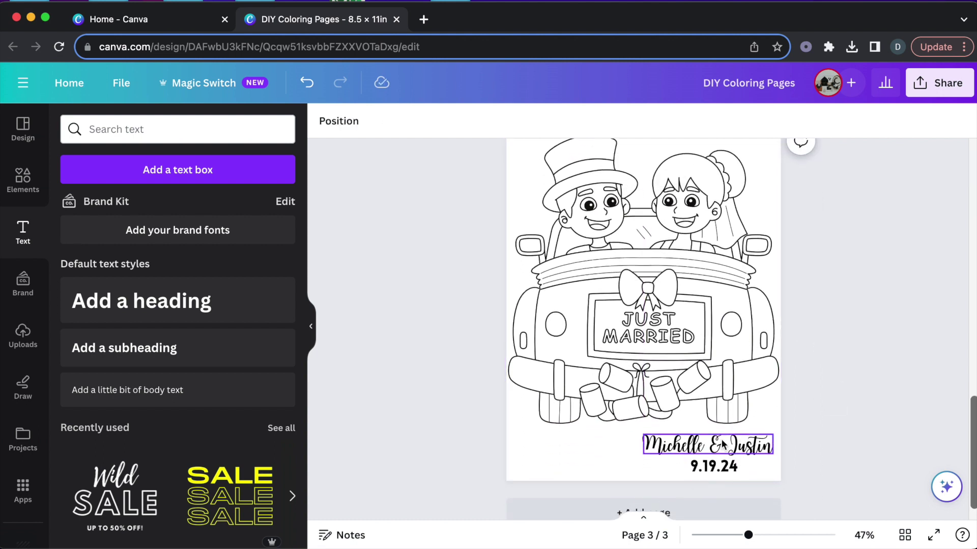
pyautogui.scroll(5, 822, 382)
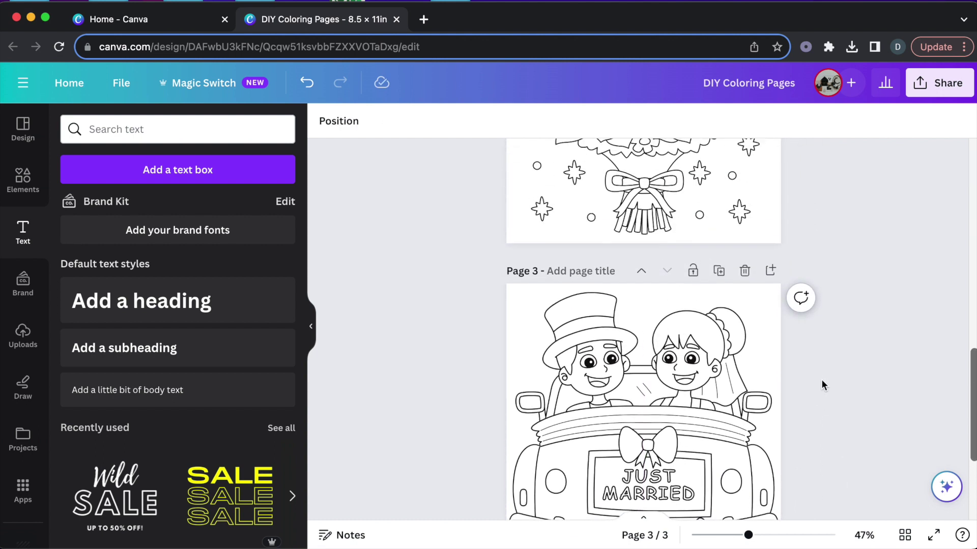
pyautogui.scroll(7, 822, 385)
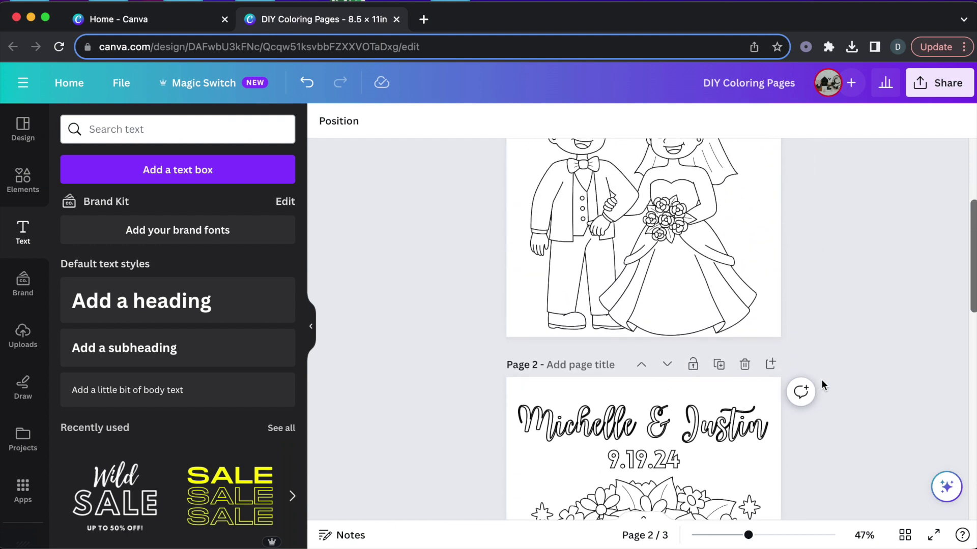
pyautogui.scroll(2, 822, 379)
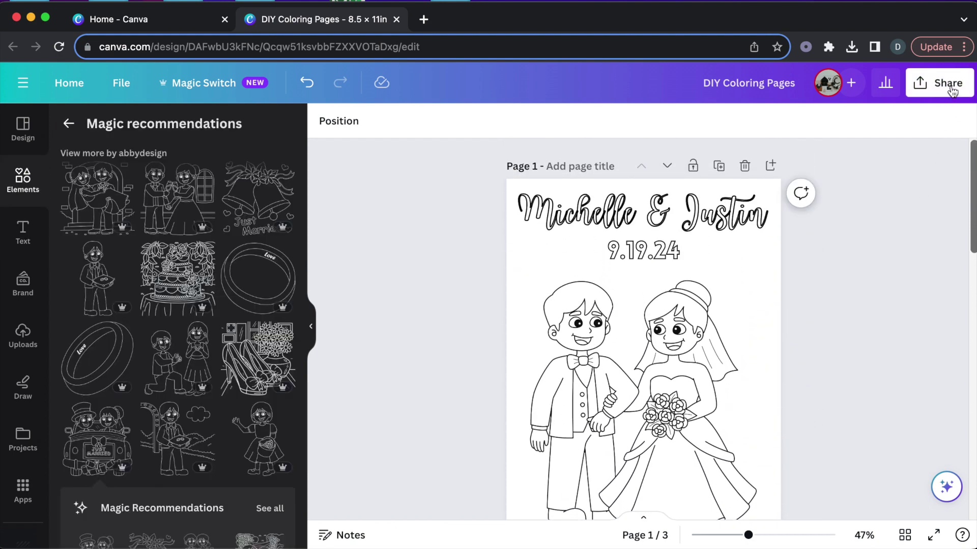
# - Set up a PNG download of the design limited to page 1 instead of all pages
pyautogui.click(951, 90)
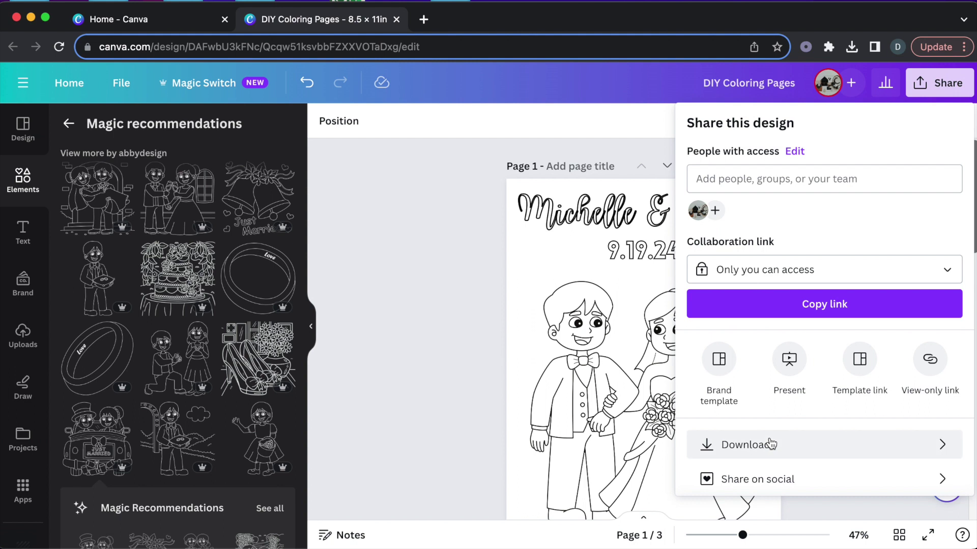
pyautogui.click(770, 443)
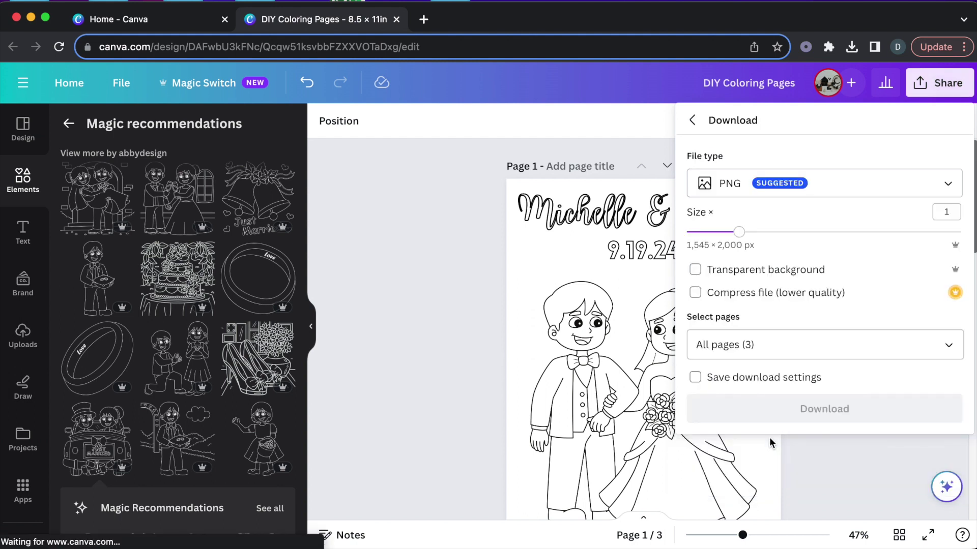
pyautogui.click(774, 345)
pyautogui.click(746, 114)
pyautogui.click(745, 149)
pyautogui.click(750, 296)
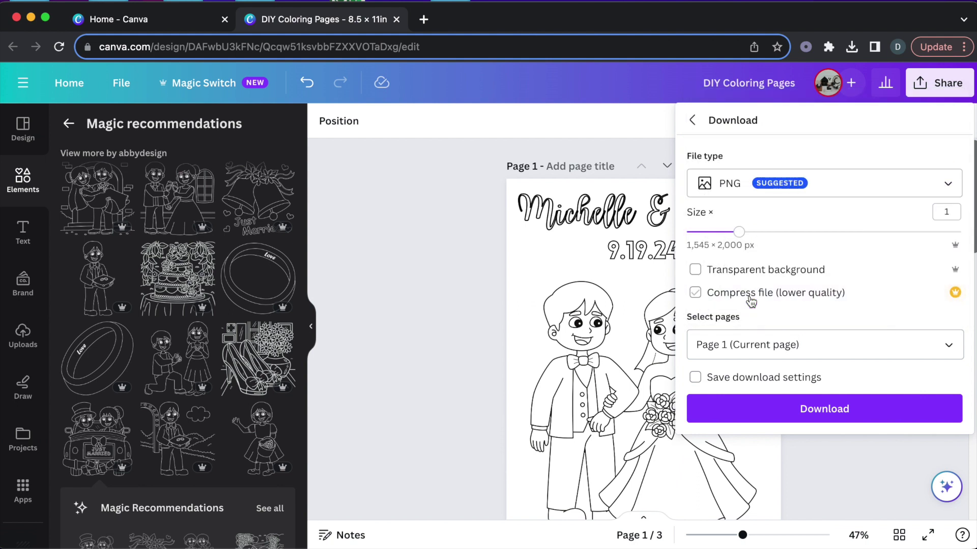
pyautogui.click(757, 393)
# - Look at the Staples document printing page and switch to Office Depot's Copies And Flyers page
pyautogui.click(469, 392)
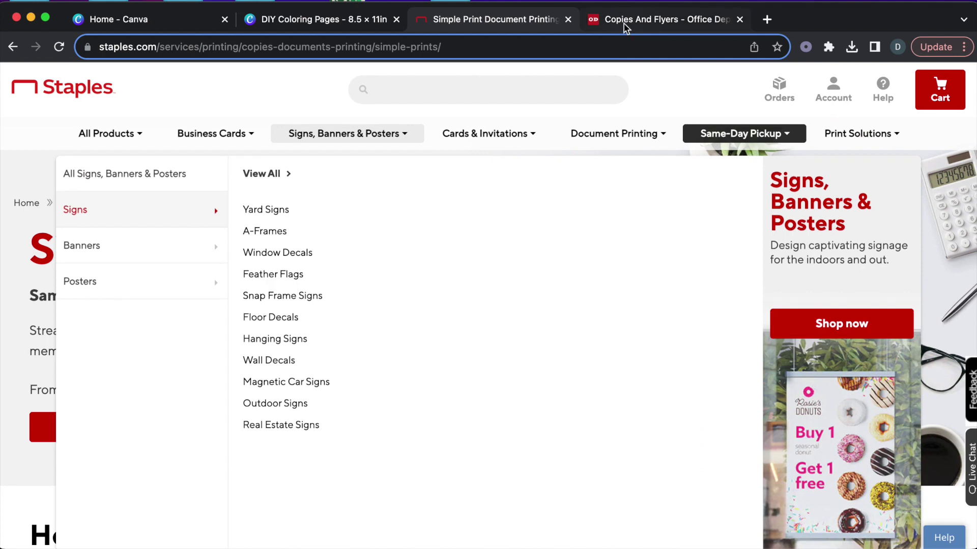
pyautogui.click(625, 20)
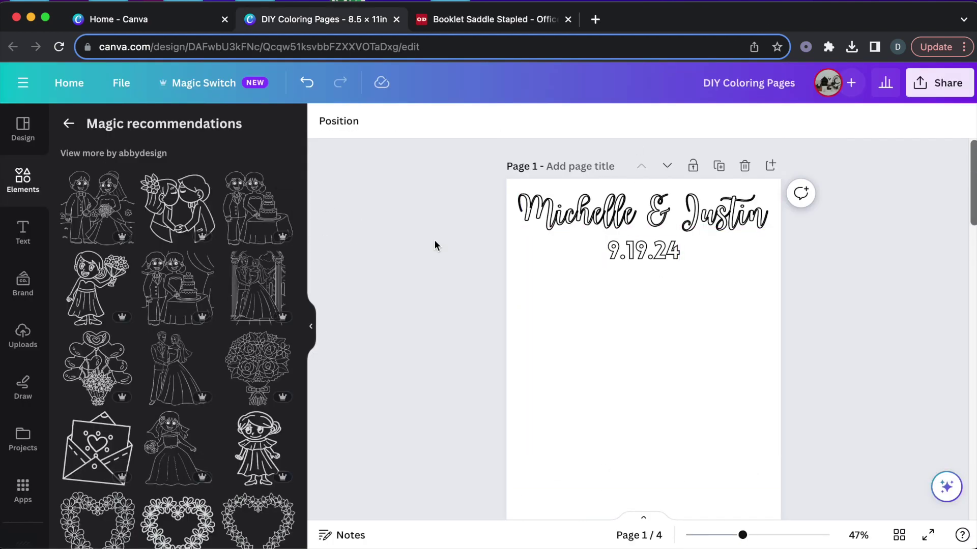
# - Find the kneeling marriage proposal outline among the recommendations and add it to page 1 of the four-page design
pyautogui.scroll(-10, 282, 389)
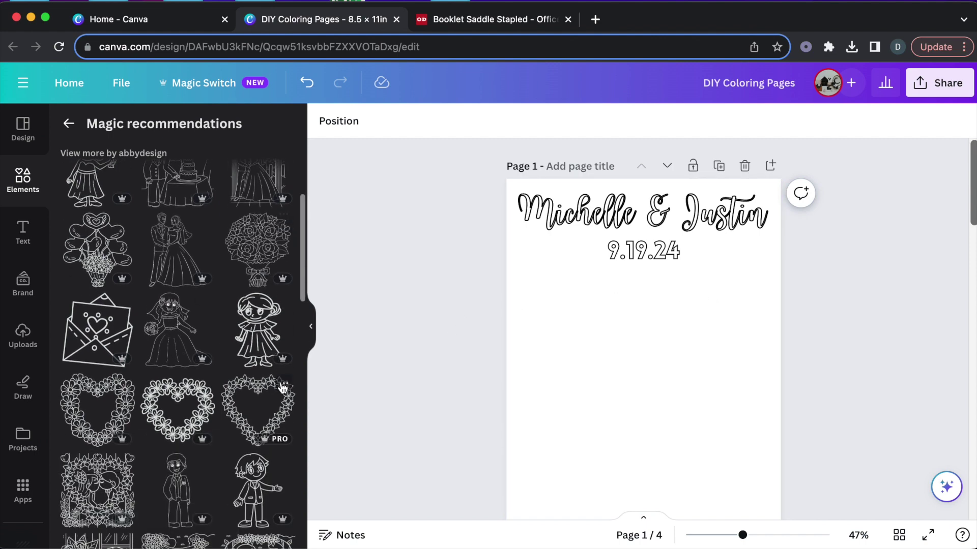
pyautogui.scroll(-8, 282, 389)
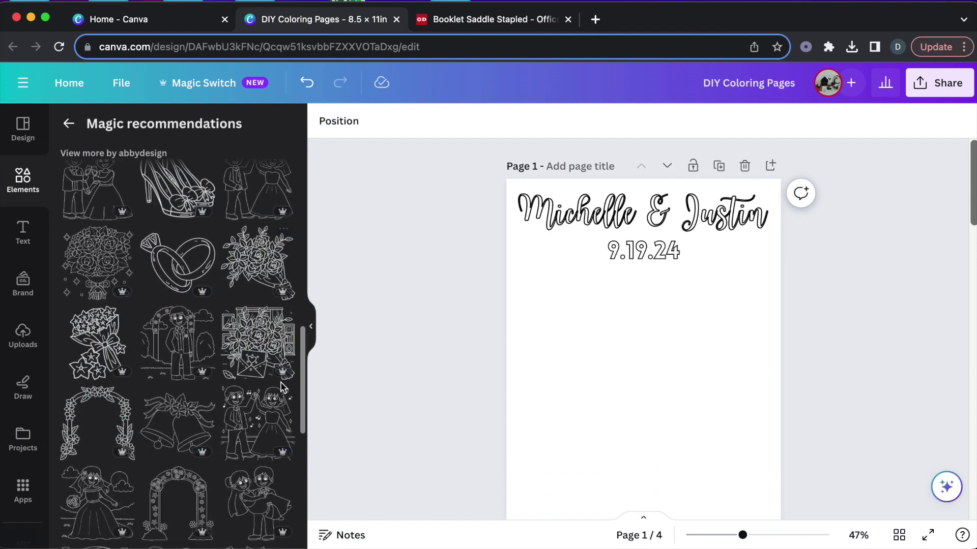
pyautogui.click(206, 404)
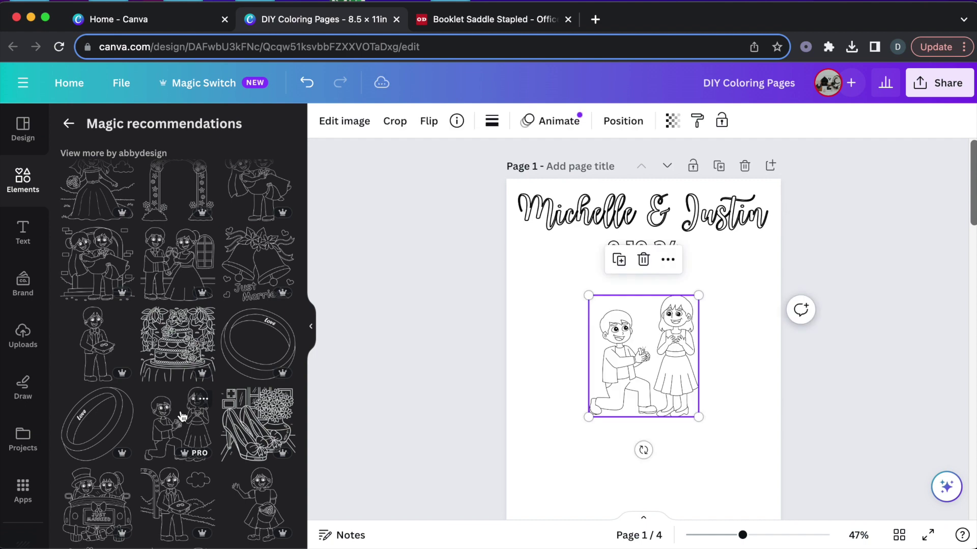
# - Move the proposal illustration to the left edge of page 1, enlarge it to nearly the page width and center it below the date
pyautogui.moveTo(653, 356); pyautogui.dragTo(582, 335)
pyautogui.scroll(-4, 581, 335)
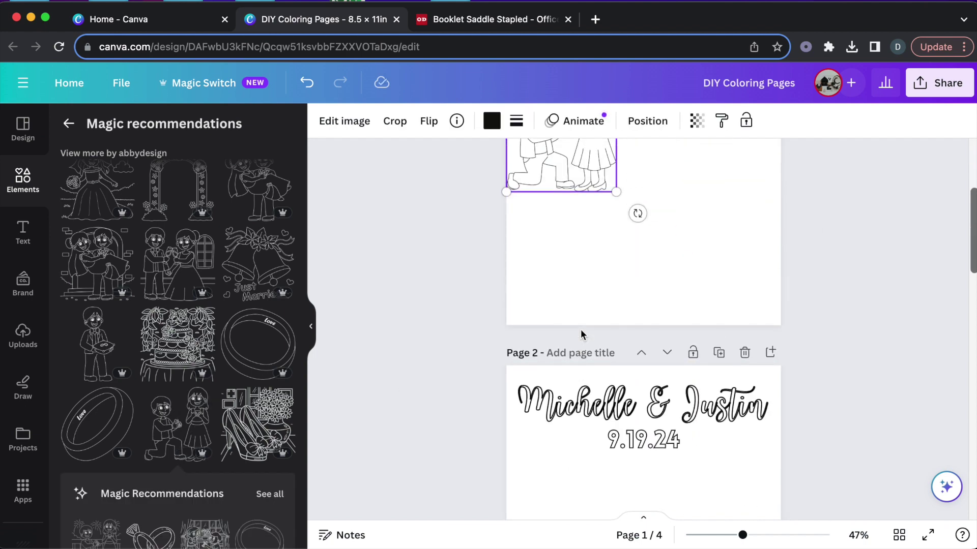
pyautogui.scroll(2, 581, 331)
pyautogui.moveTo(615, 285); pyautogui.dragTo(769, 379)
pyautogui.moveTo(647, 340); pyautogui.dragTo(656, 337)
pyautogui.click(856, 316)
pyautogui.scroll(3, 814, 312)
pyautogui.click(612, 252)
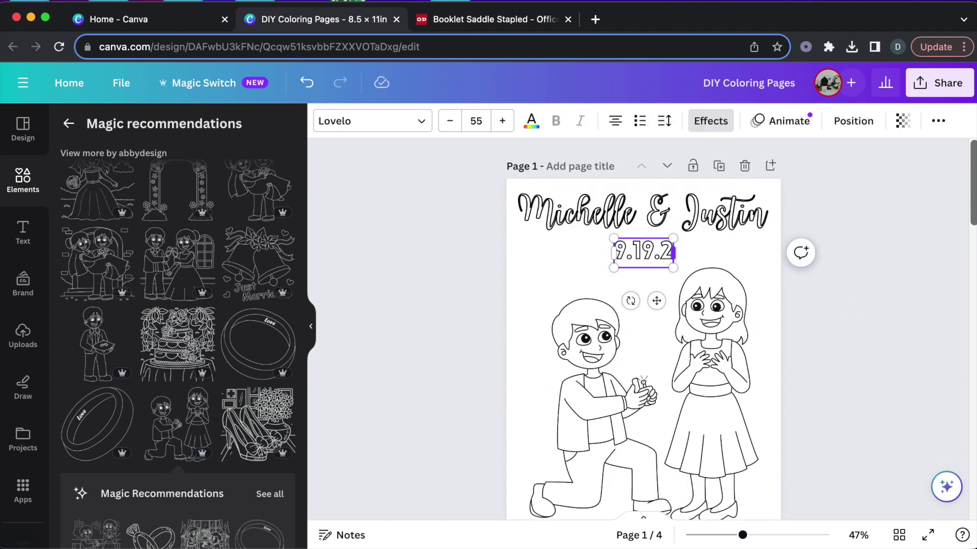
pyautogui.click(856, 334)
# - Add the bride and groom outline with garden background to page 2, enlarged to nearly the page width below the date
pyautogui.scroll(-10, 856, 333)
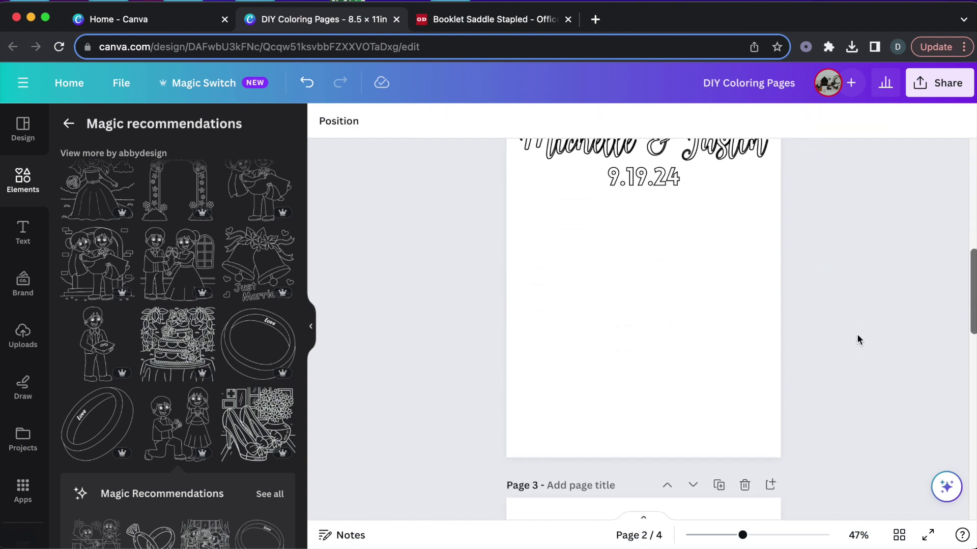
pyautogui.click(113, 211)
pyautogui.moveTo(636, 333); pyautogui.dragTo(554, 316)
pyautogui.scroll(-2, 610, 356)
pyautogui.moveTo(616, 324); pyautogui.dragTo(789, 438)
pyautogui.moveTo(651, 385); pyautogui.dragTo(665, 385)
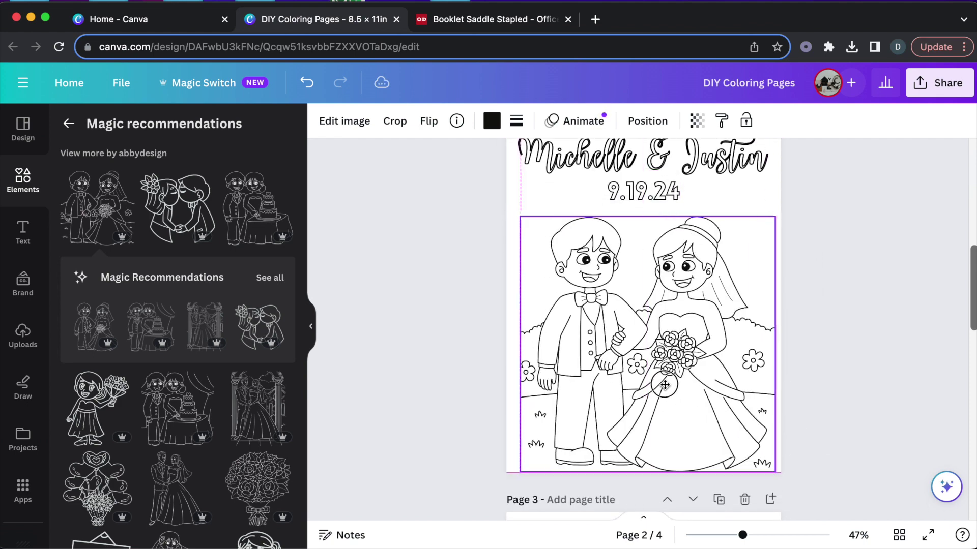
pyautogui.click(707, 202)
# - Duplicate page 2 and delete the bride and groom illustration from the copy, keeping only the names and date
pyautogui.scroll(4, 707, 228)
pyautogui.click(719, 272)
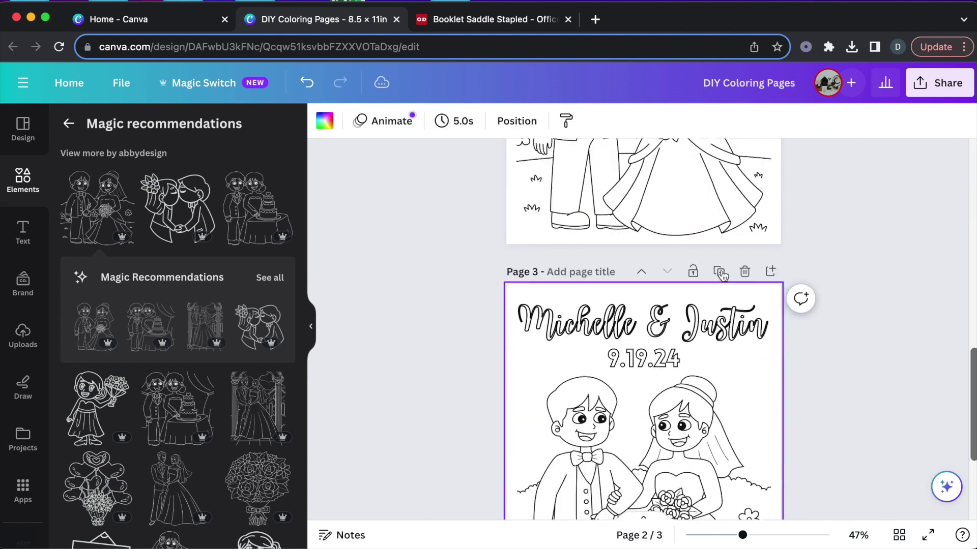
pyautogui.click(721, 277)
pyautogui.press('Delete')
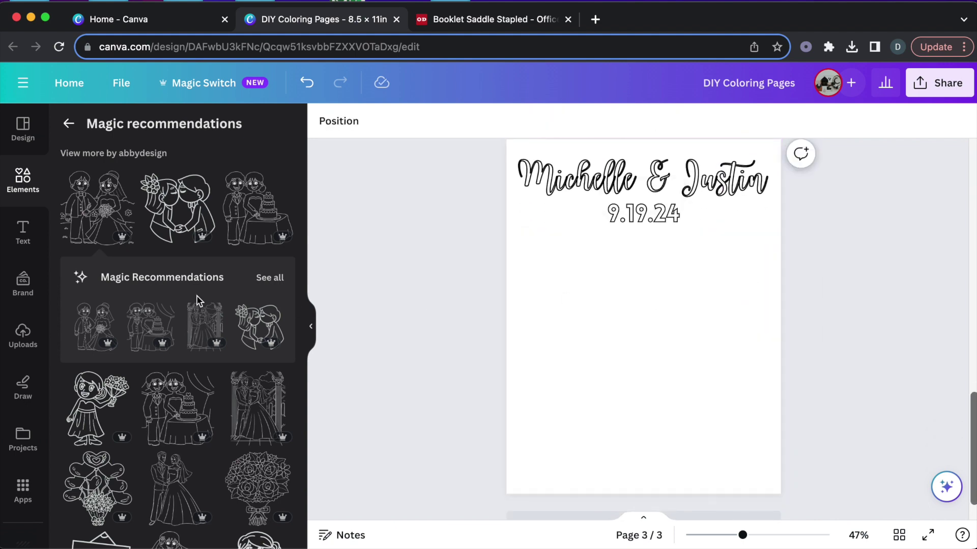
# - Add the cake-cutting couple outline to page 3 and enlarge it to fill the area below the date
pyautogui.scroll(-4, 226, 422)
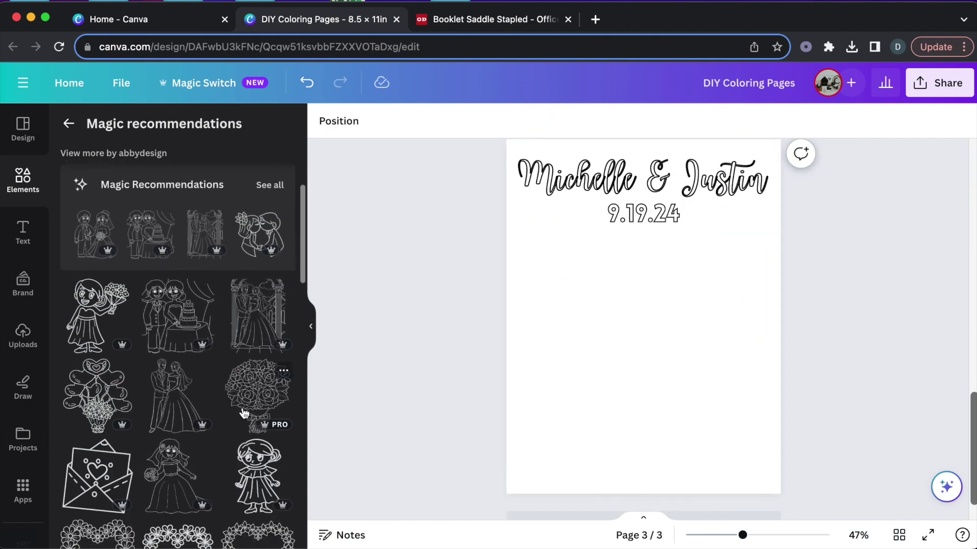
pyautogui.click(185, 310)
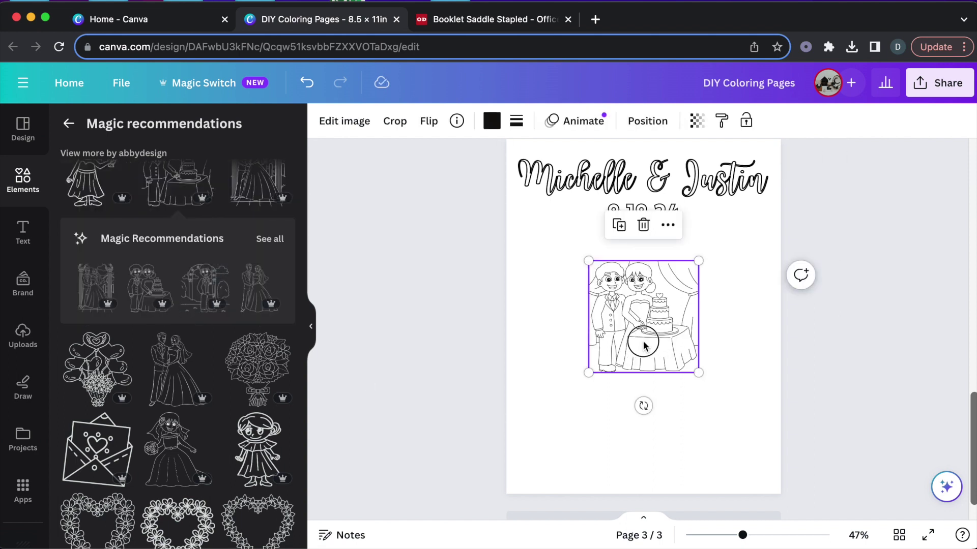
pyautogui.moveTo(643, 346); pyautogui.dragTo(575, 323)
pyautogui.moveTo(629, 349); pyautogui.dragTo(774, 463)
pyautogui.moveTo(684, 389); pyautogui.dragTo(683, 386)
pyautogui.click(847, 374)
# - Duplicate the cake-cutting page to create page 4
pyautogui.scroll(-2, 847, 374)
pyautogui.scroll(3, 733, 262)
pyautogui.click(721, 216)
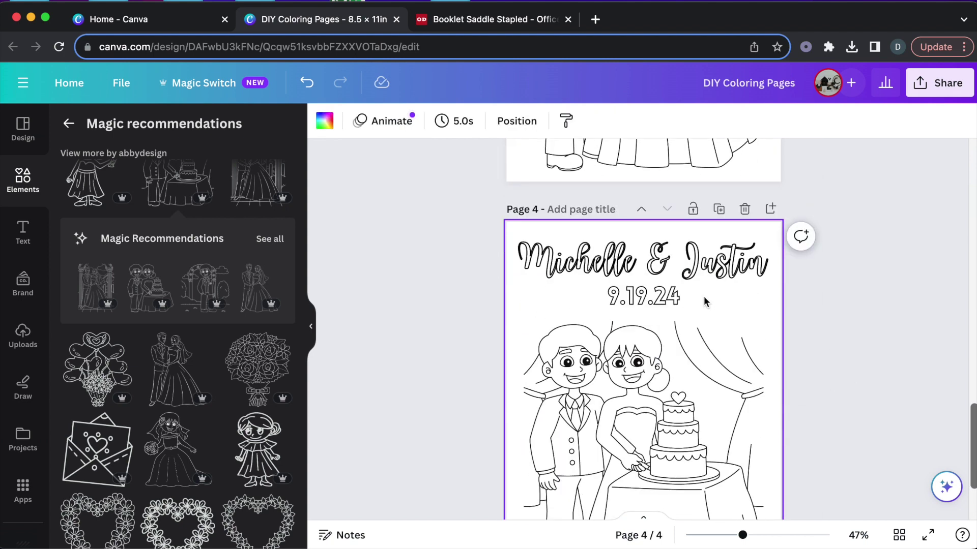
# - Delete the cake-cutting couple illustration from page 4, keeping only the names and date
pyautogui.scroll(-3, 721, 305)
pyautogui.click(644, 331)
pyautogui.press('Delete')
# - Add the dancing couple outline with music notes to page 4 and enlarge it to fill the area below the date
pyautogui.scroll(-6, 226, 443)
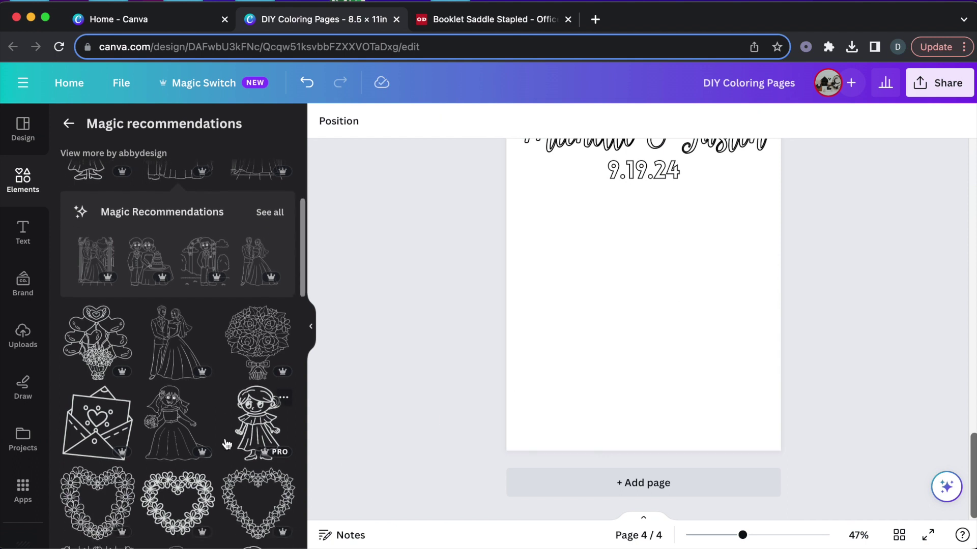
pyautogui.scroll(-3, 226, 443)
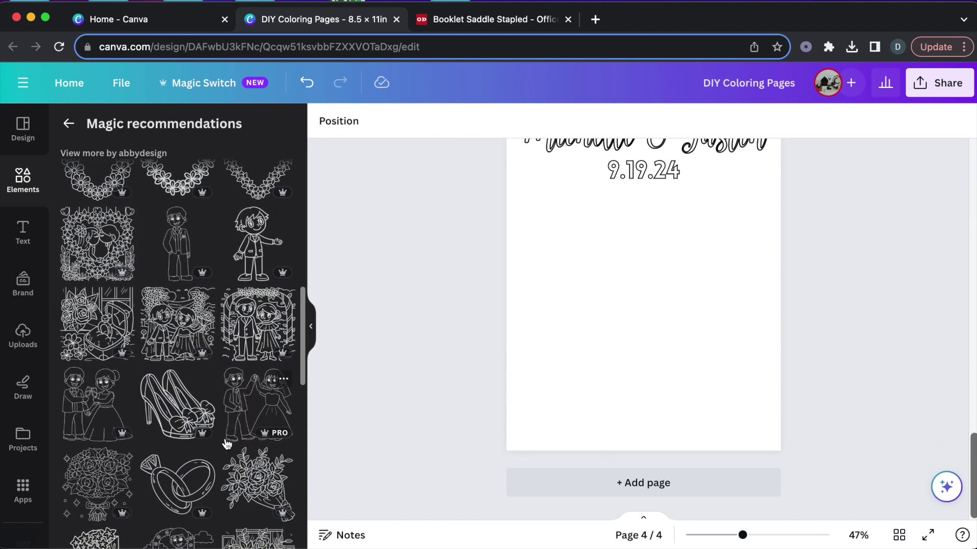
pyautogui.scroll(-2, 227, 443)
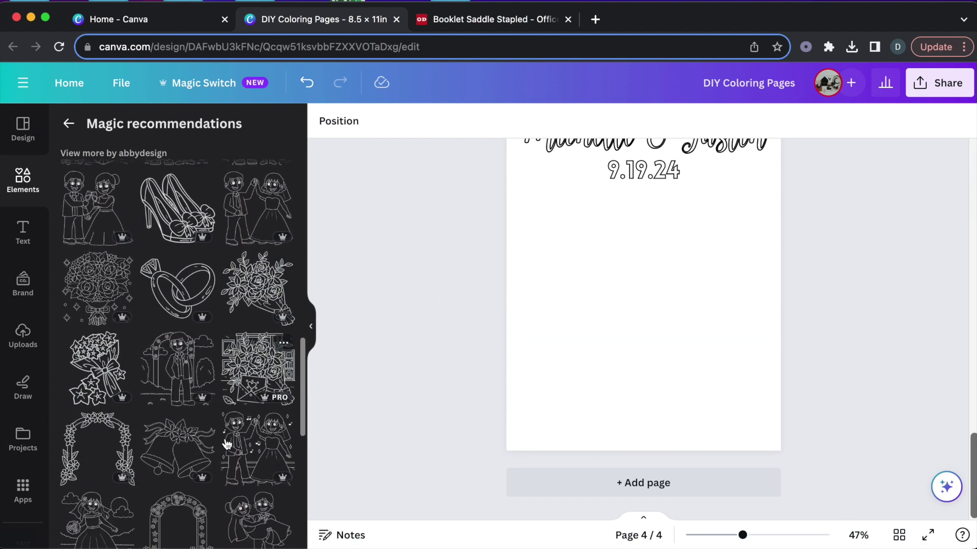
pyautogui.click(252, 447)
pyautogui.moveTo(650, 287); pyautogui.dragTo(582, 257)
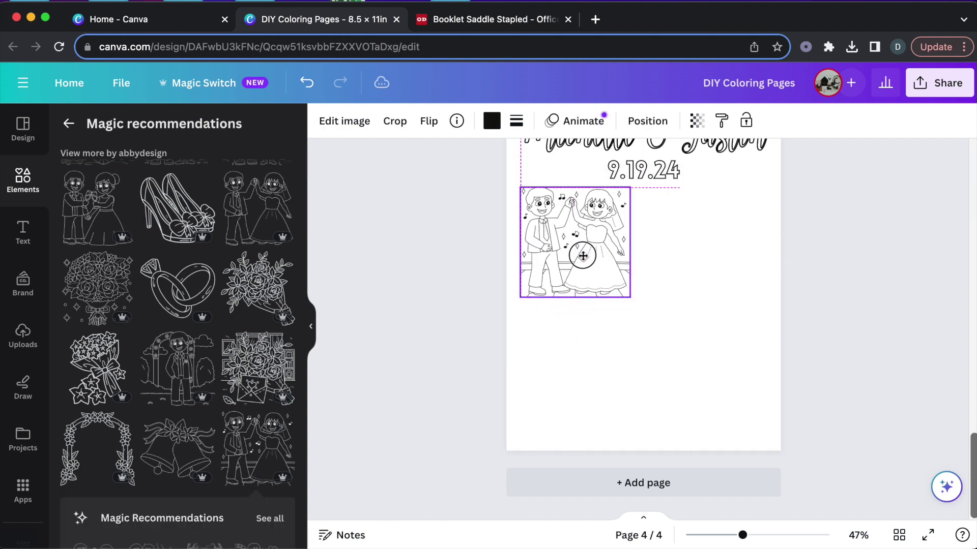
pyautogui.moveTo(628, 297); pyautogui.dragTo(779, 432)
pyautogui.click(797, 420)
pyautogui.click(680, 387)
pyautogui.moveTo(680, 386); pyautogui.dragTo(684, 383)
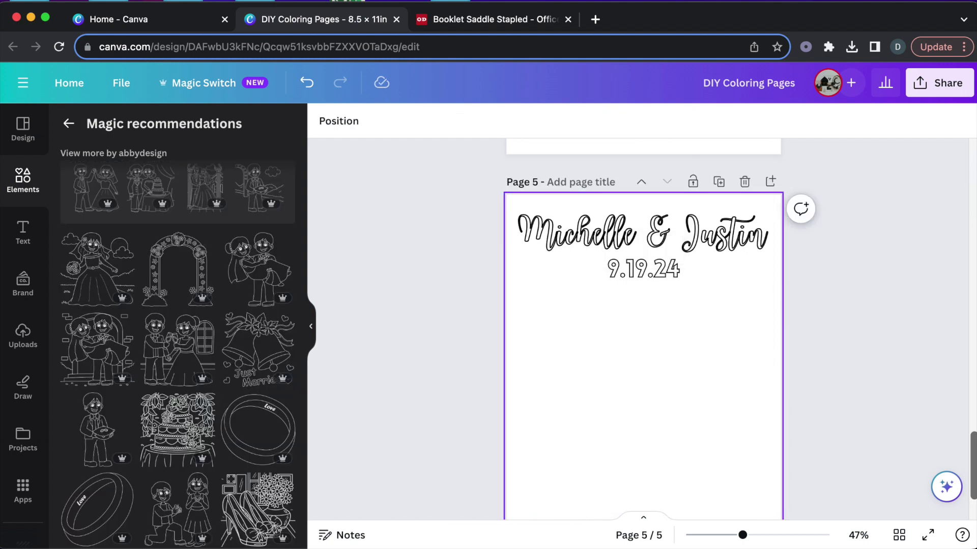
# - Add the outline of the groom carrying the bride before a brick archway to page 5, enlarged to fill the space below the date
pyautogui.scroll(-1, 87, 333)
pyautogui.click(86, 333)
pyautogui.scroll(-2, 509, 338)
pyautogui.moveTo(643, 322); pyautogui.dragTo(592, 294)
pyautogui.moveTo(631, 339); pyautogui.dragTo(768, 473)
pyautogui.moveTo(709, 429); pyautogui.dragTo(710, 421)
pyautogui.click(807, 407)
# - Duplicate page 5 and delete the illustration of the groom carrying the bride from the copy
pyautogui.scroll(-1, 807, 408)
pyautogui.scroll(3, 763, 356)
pyautogui.click(719, 243)
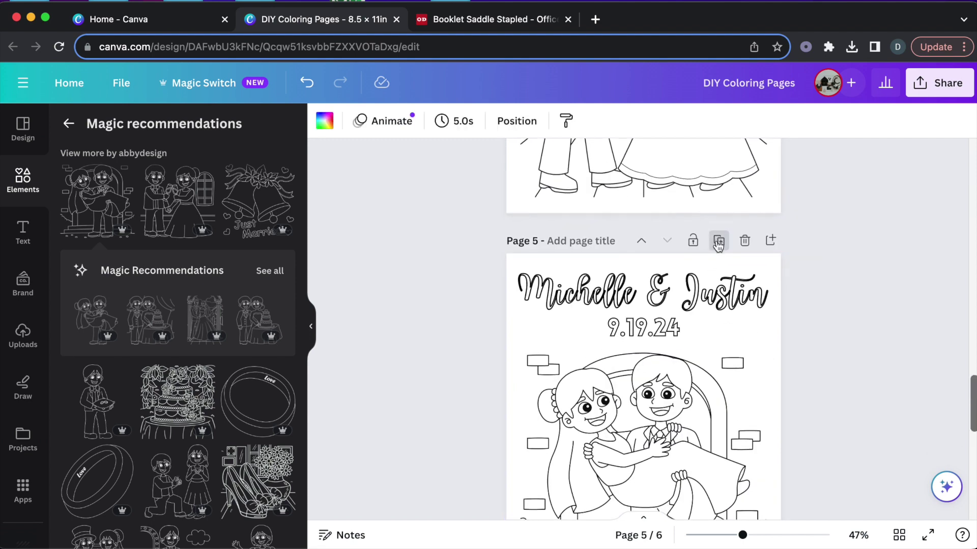
pyautogui.scroll(-3, 672, 340)
pyautogui.click(657, 336)
pyautogui.press('Delete')
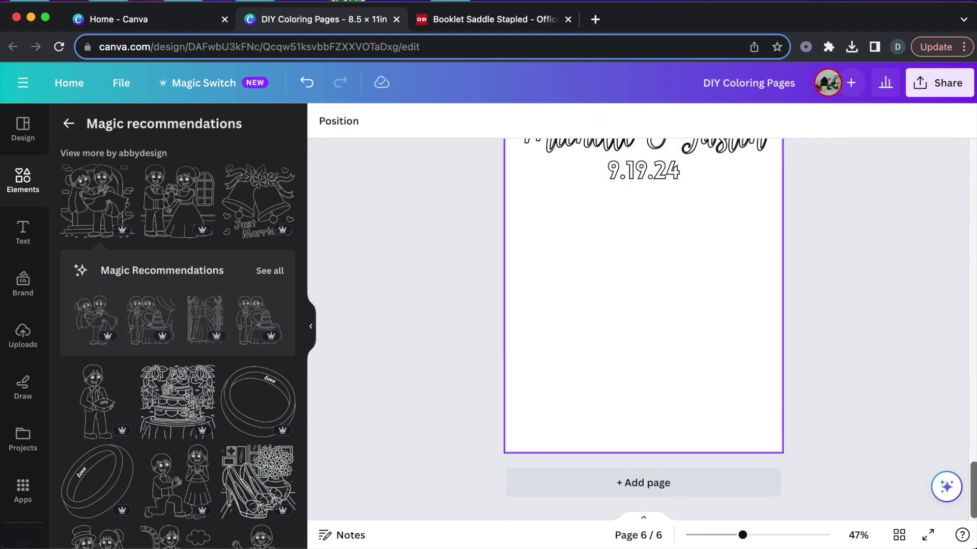
# - Add the "Just Married" car outline to page 6 and enlarge it to fill most of the area below the date
pyautogui.scroll(-3, 222, 412)
pyautogui.click(137, 427)
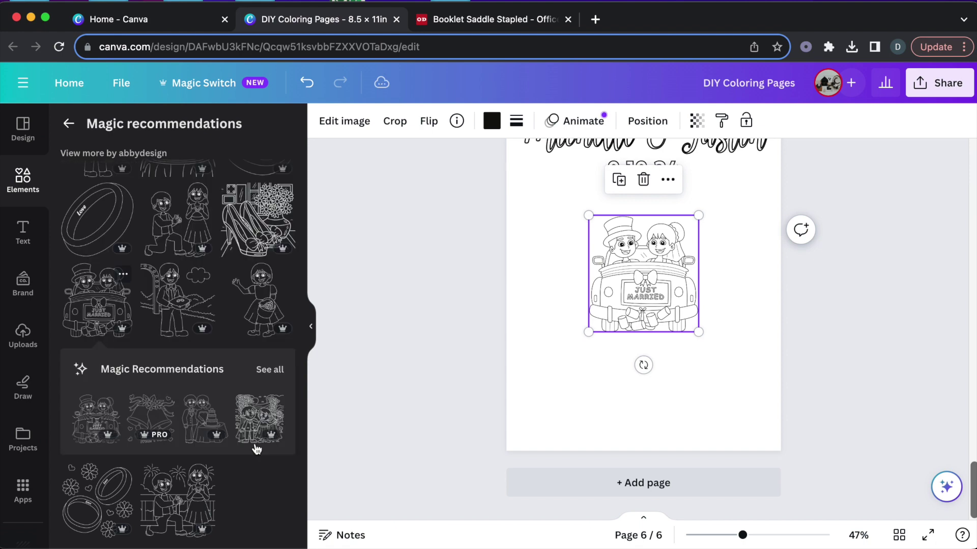
pyautogui.moveTo(628, 305); pyautogui.dragTo(566, 282)
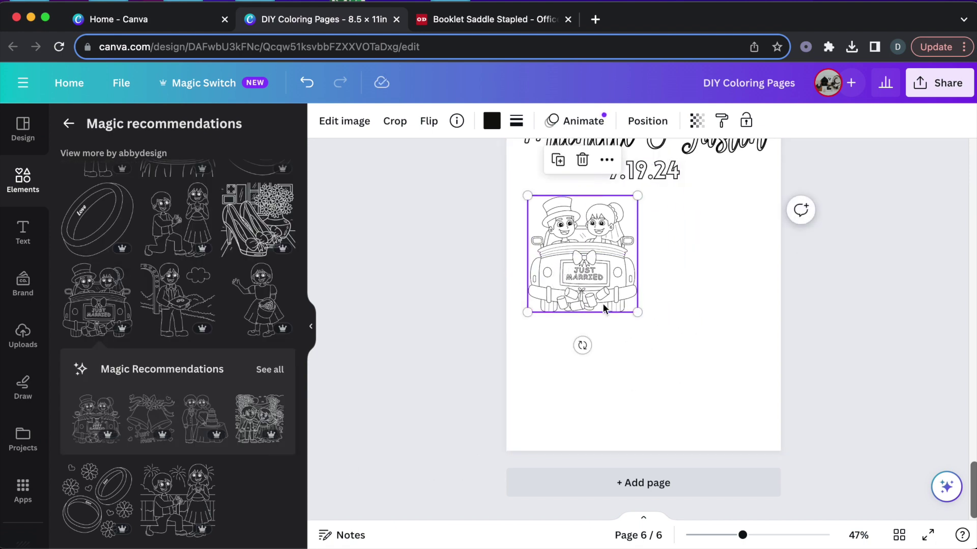
pyautogui.moveTo(637, 312); pyautogui.dragTo(727, 404)
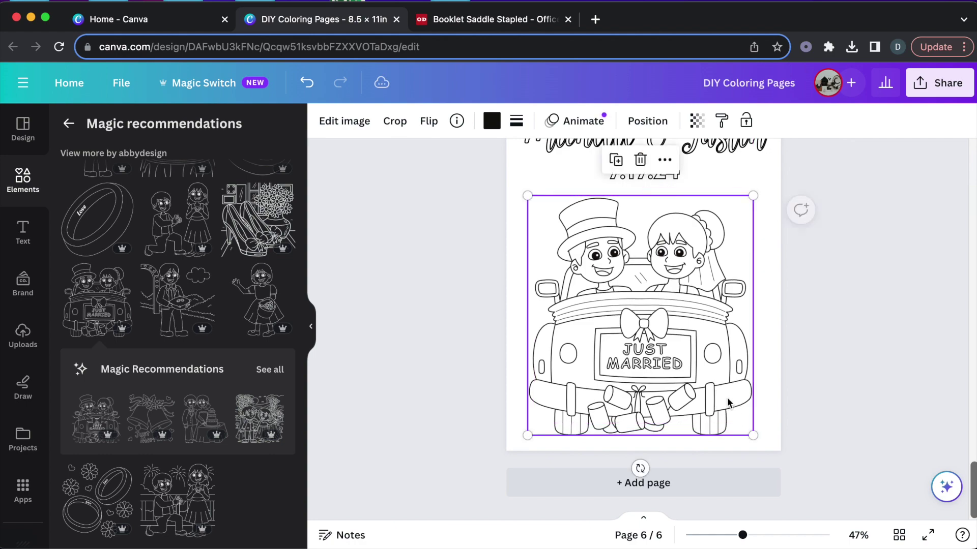
pyautogui.click(839, 388)
# - Review the coloring pages, and page through the finished booklet in the Heyzine flipbook from front cover to back cover
pyautogui.scroll(8, 838, 389)
pyautogui.scroll(20, 839, 389)
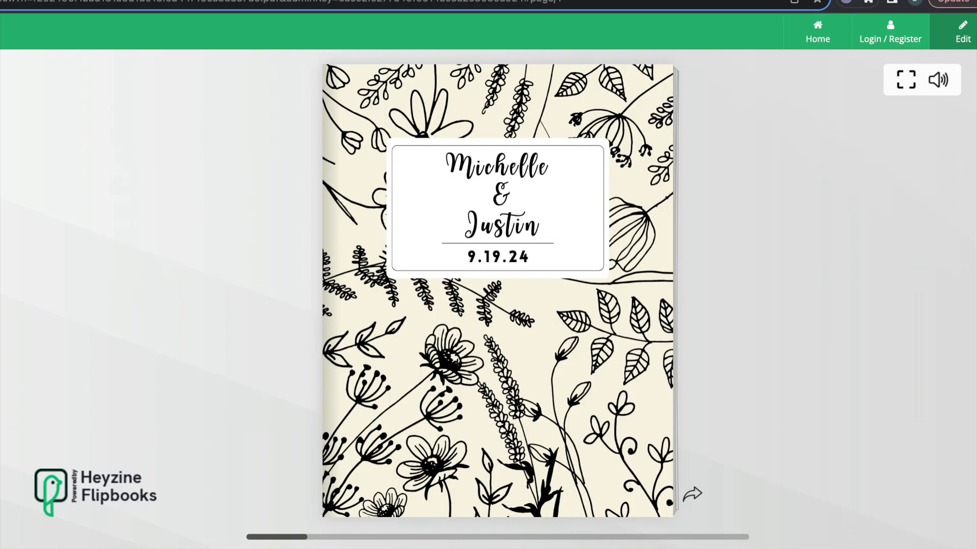
pyautogui.press('Right')
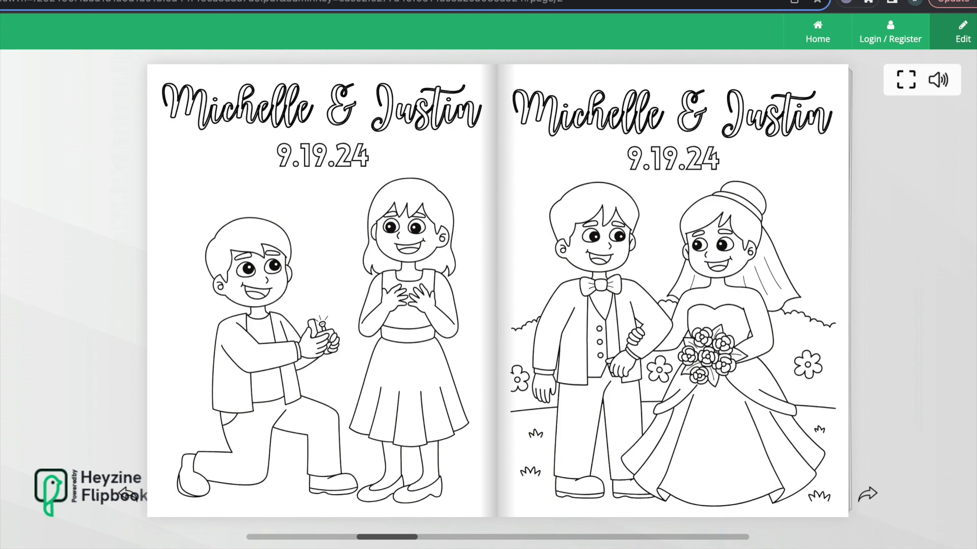
pyautogui.press('Right')
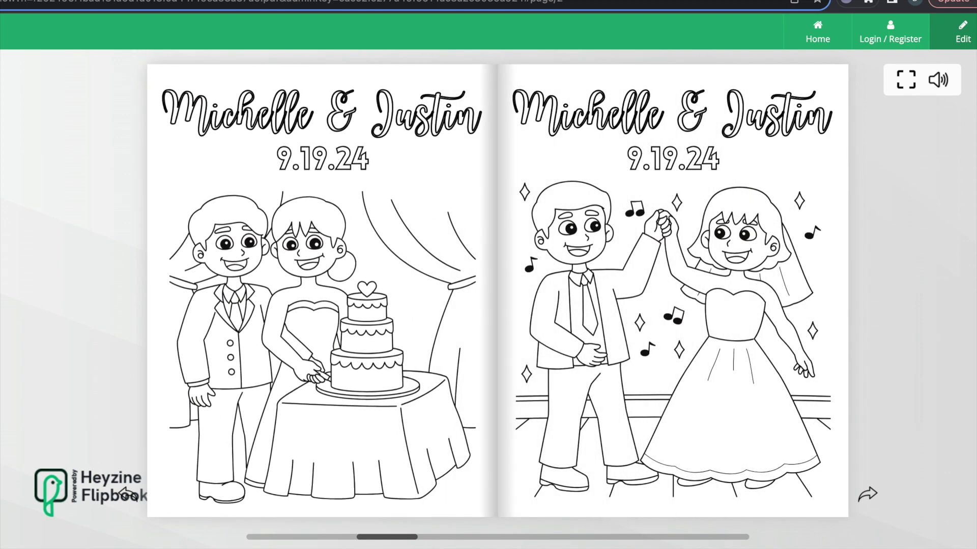
pyautogui.press('Right')
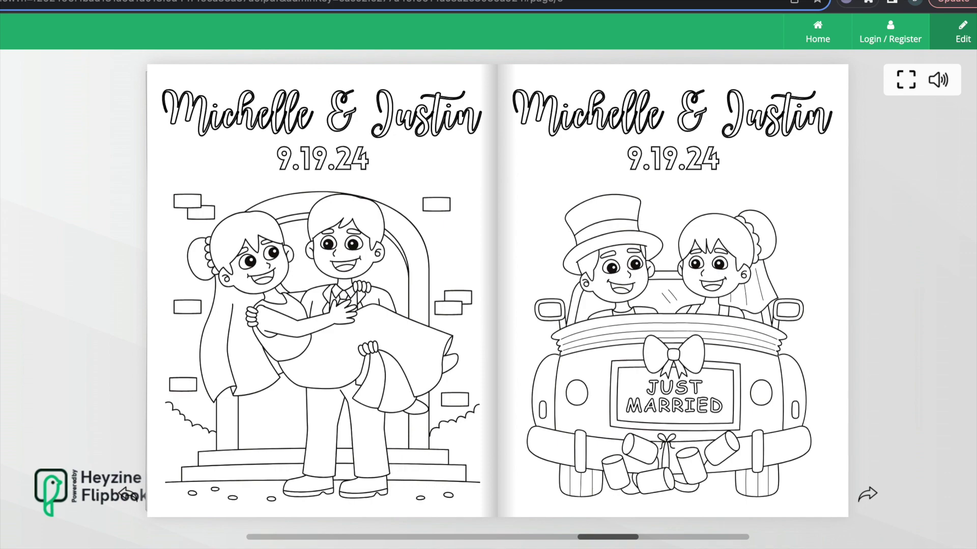
pyautogui.press('Right')
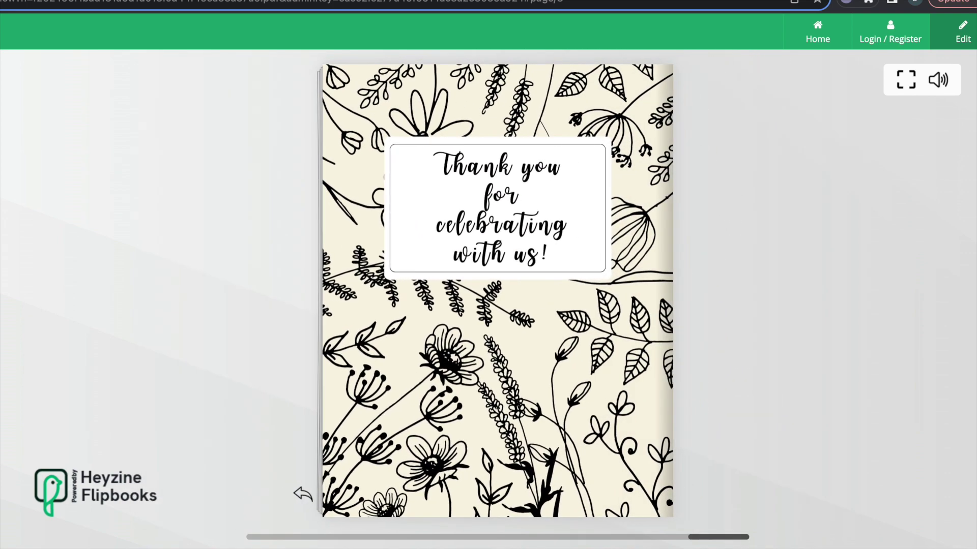